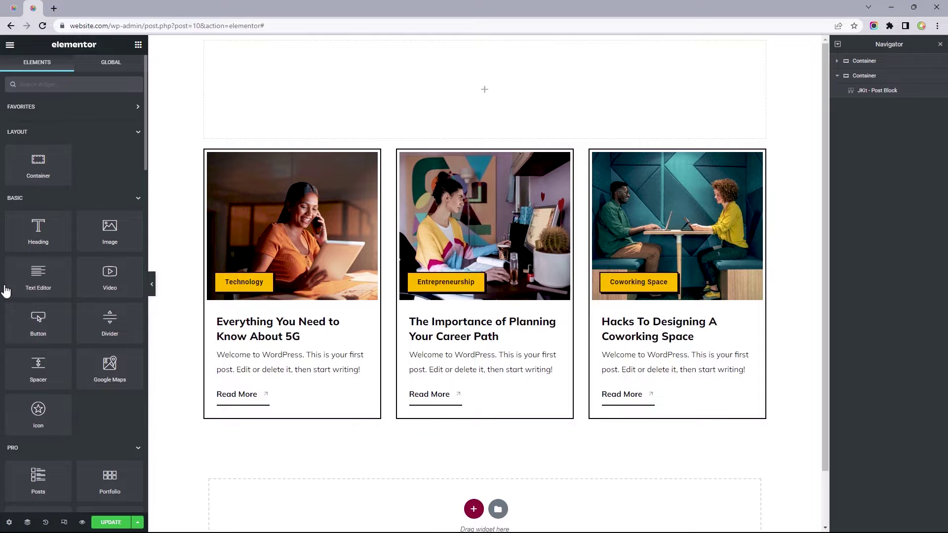
click(153, 292)
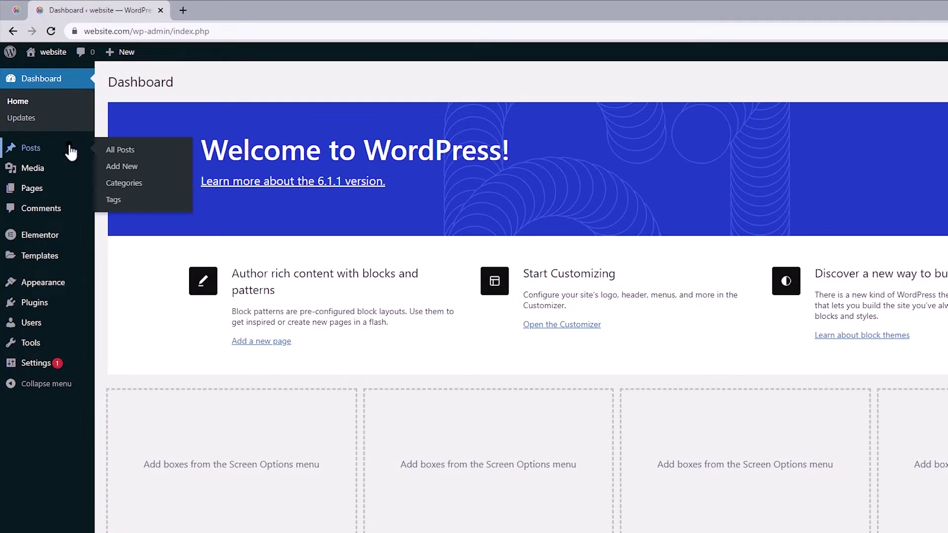
- Compare the site's list of posts with the blog cards displayed on the published page
click(71, 151)
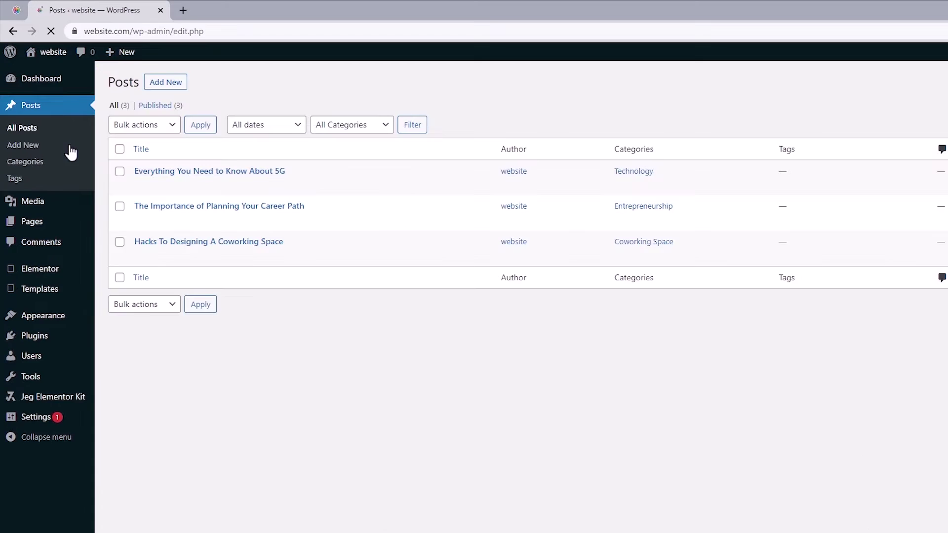
click(119, 149)
click(16, 9)
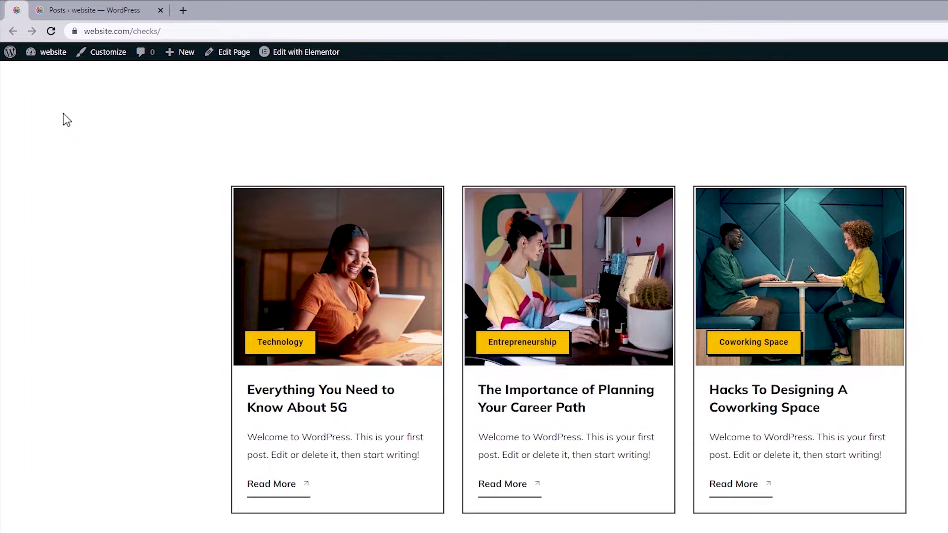
click(81, 11)
- Open the post "Everything You Need to Know About 5G" and examine its title and body text
click(139, 186)
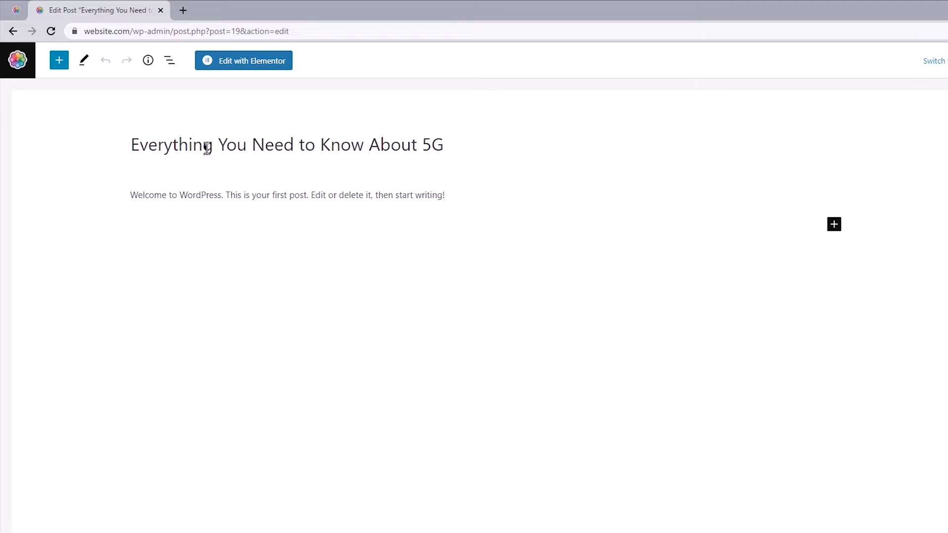
click(203, 192)
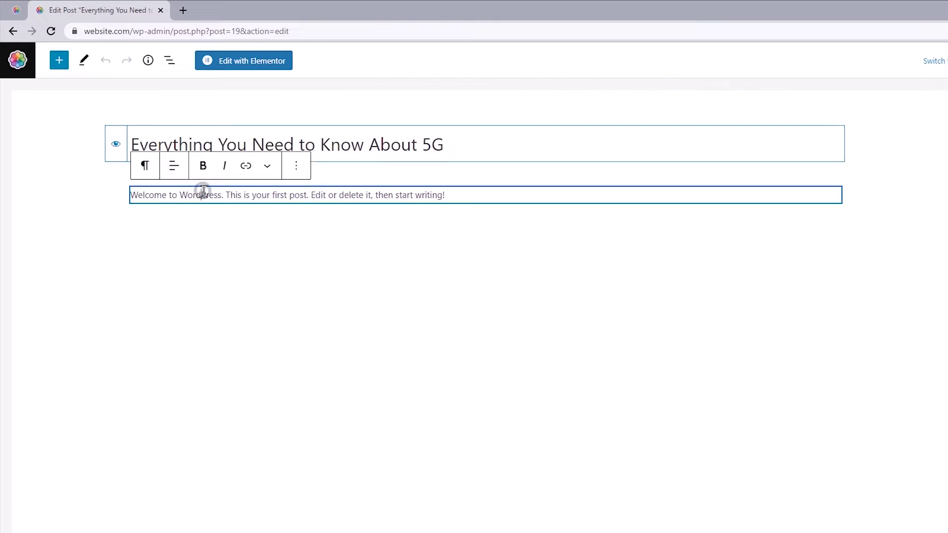
click(799, 93)
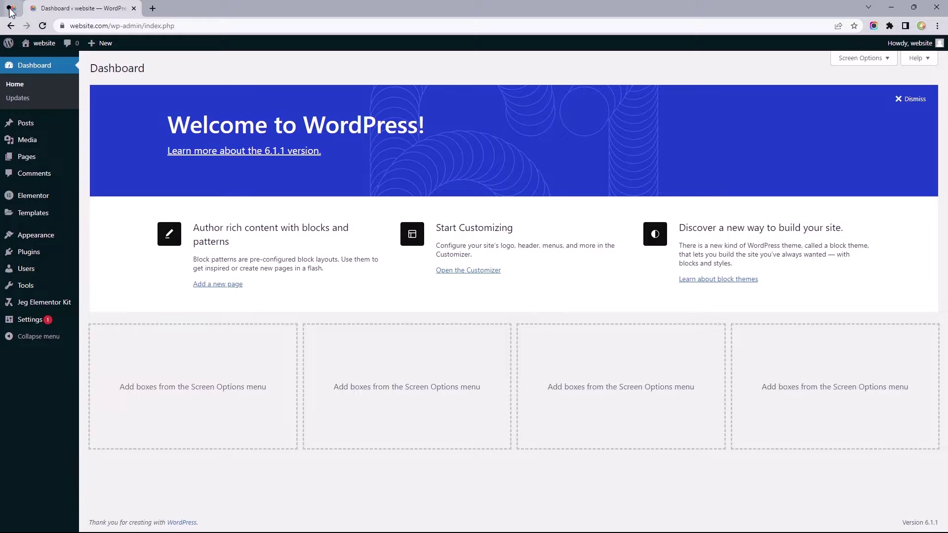
- Locate the Jeg Elementor Kit plugin in the plugin search results
click(13, 8)
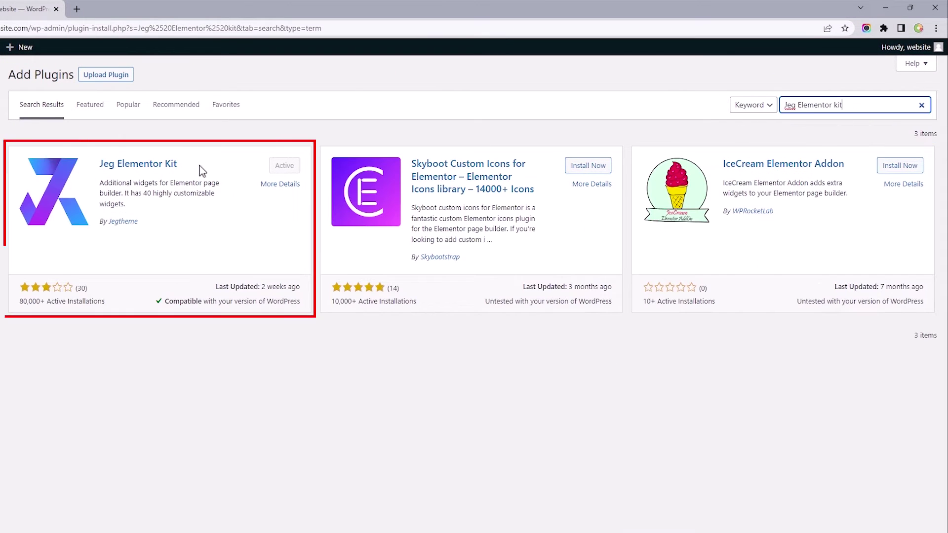
drag(198, 167, 100, 170)
click(97, 168)
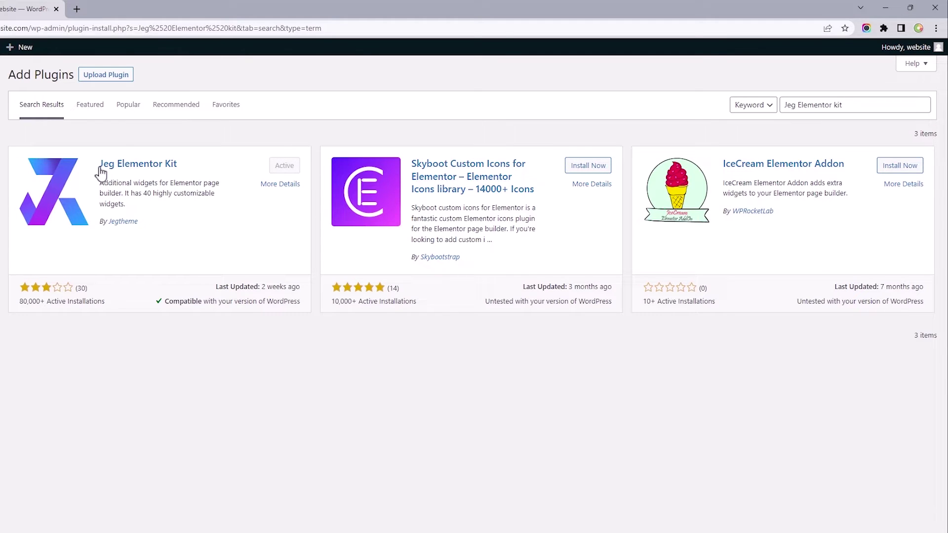
- Disable all Jeg Elementor Kit elements, enable only Post Block, and save the changes
mouse_move(72, 349)
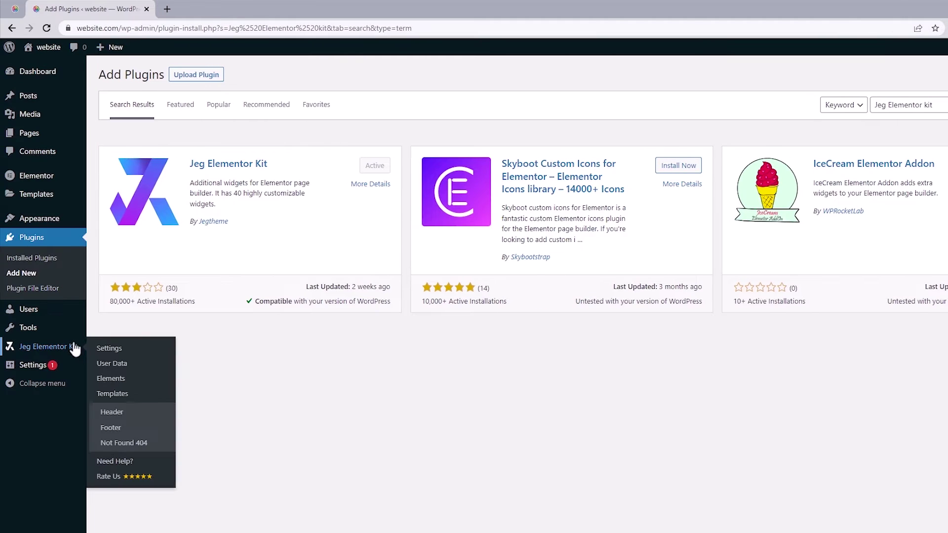
click(99, 378)
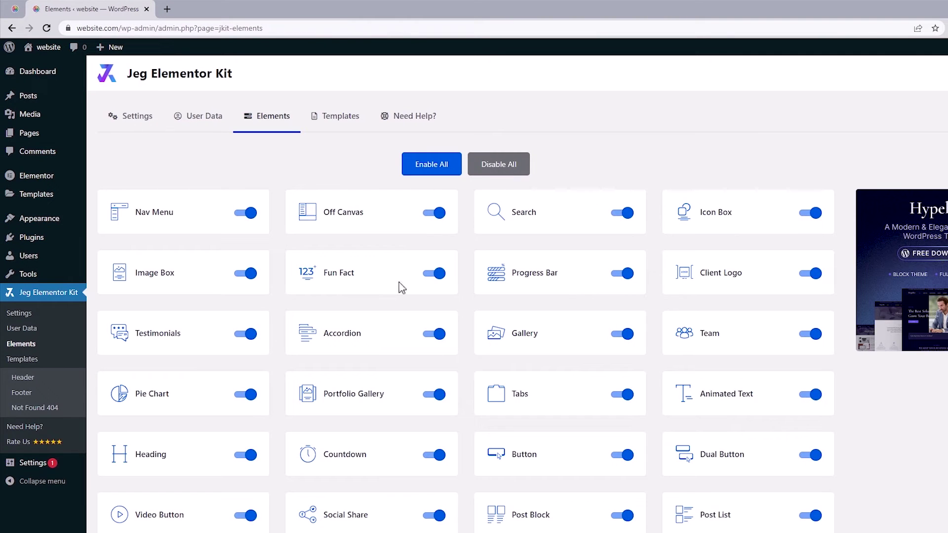
click(495, 170)
click(622, 515)
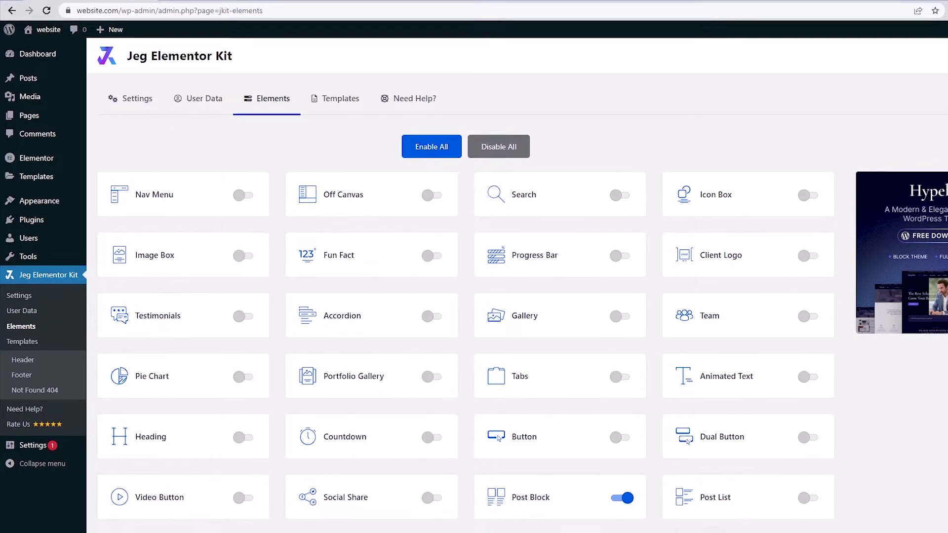
scroll(464, 296, down, 5)
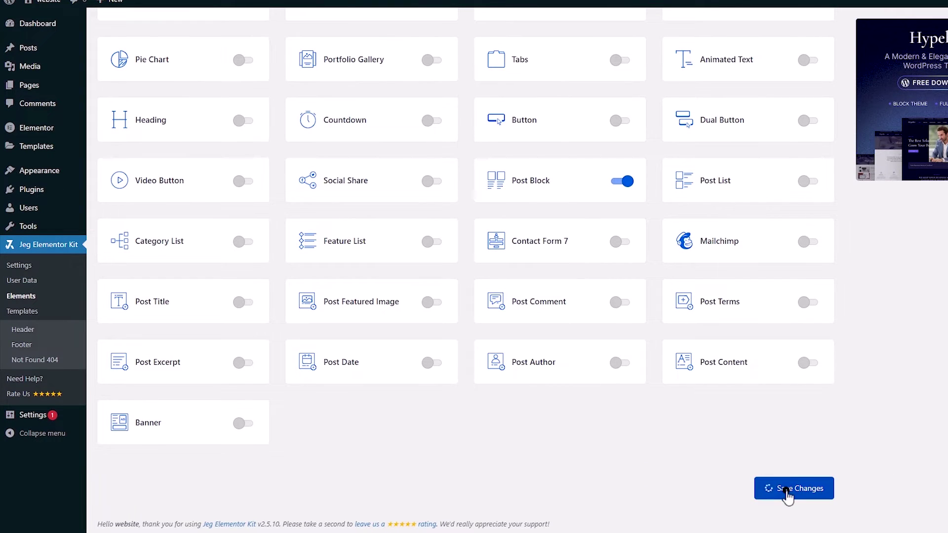
click(788, 520)
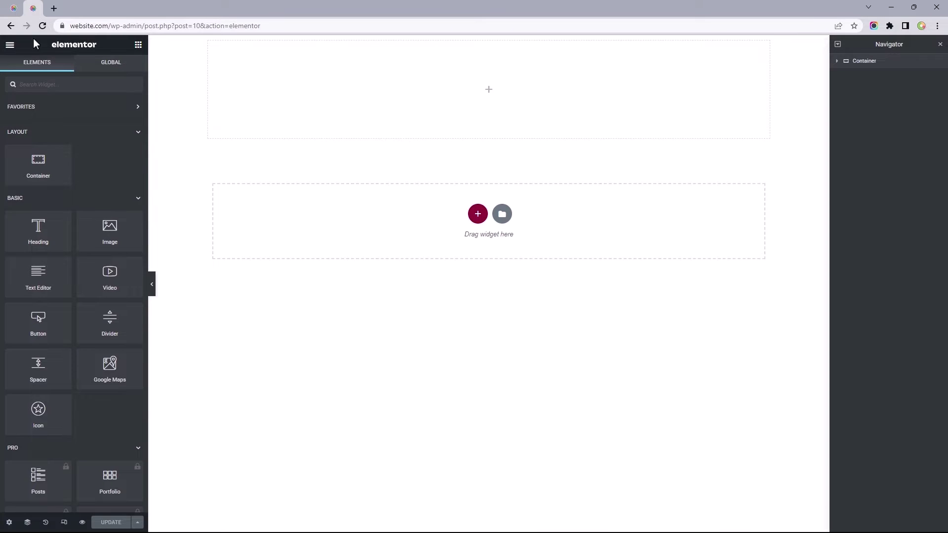
- Set the page layout to Elementor Canvas and check the minimum height of the existing empty container
click(9, 522)
click(99, 331)
click(90, 349)
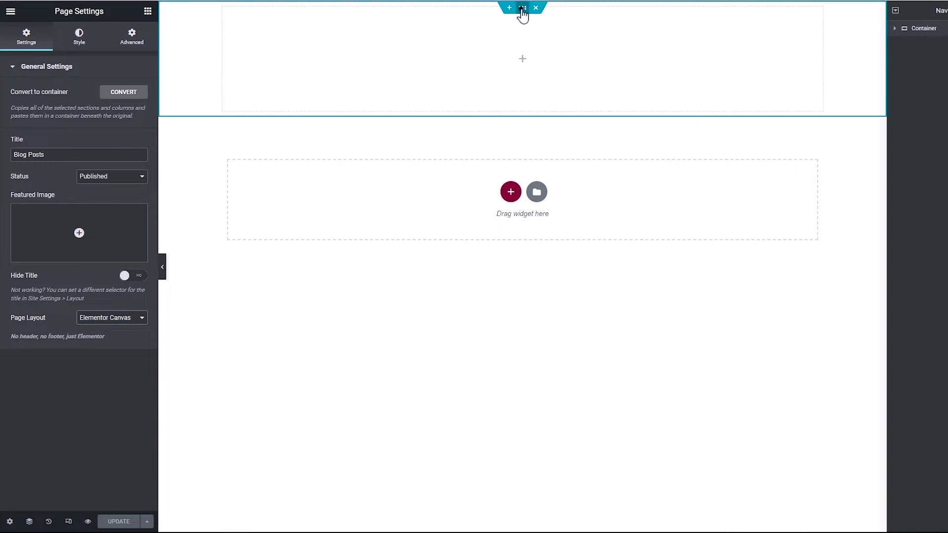
click(521, 9)
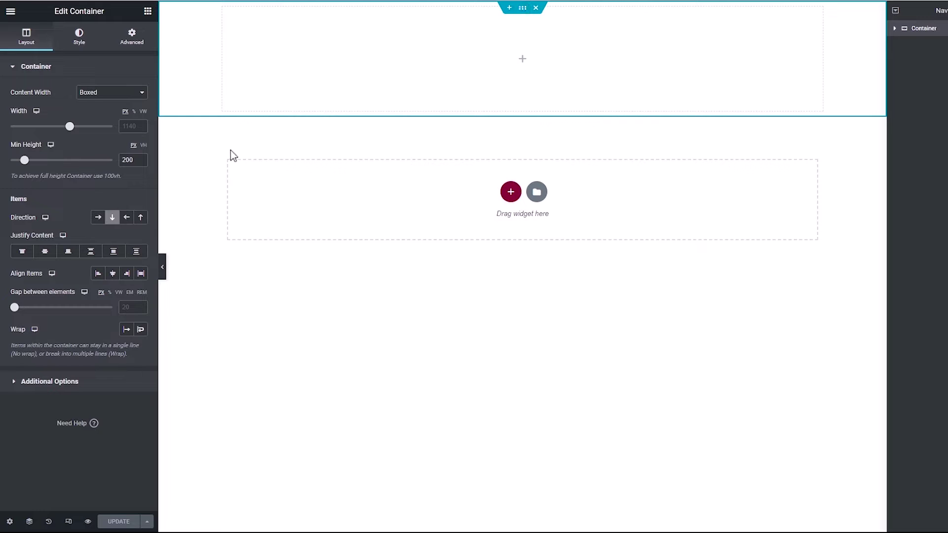
drag(135, 163, 122, 164)
- Add a single-column container below the existing one, with both Justify Content and Align Items set to Center
click(510, 192)
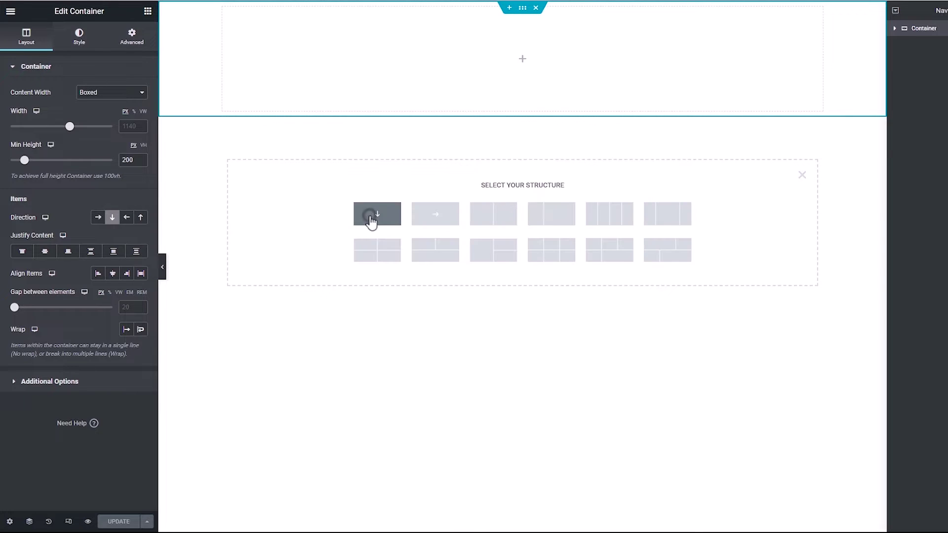
click(372, 220)
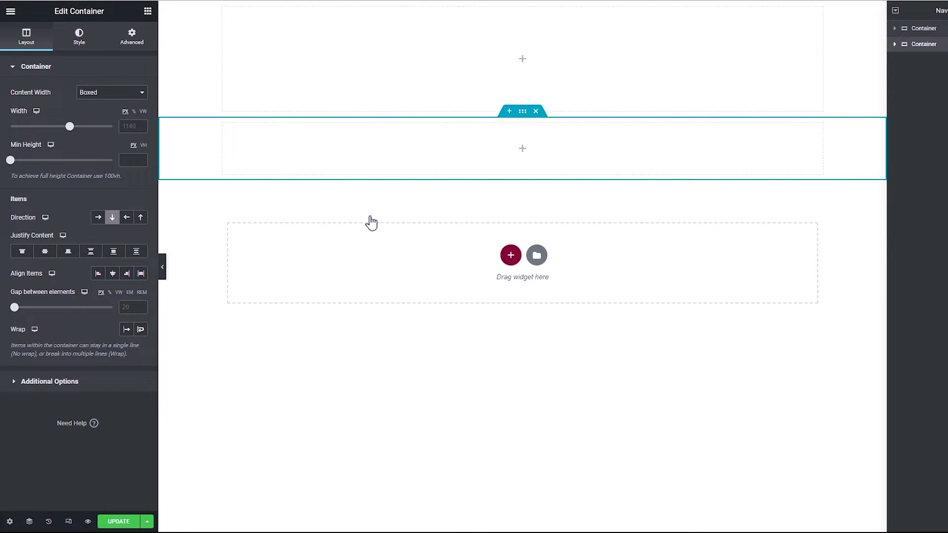
click(44, 252)
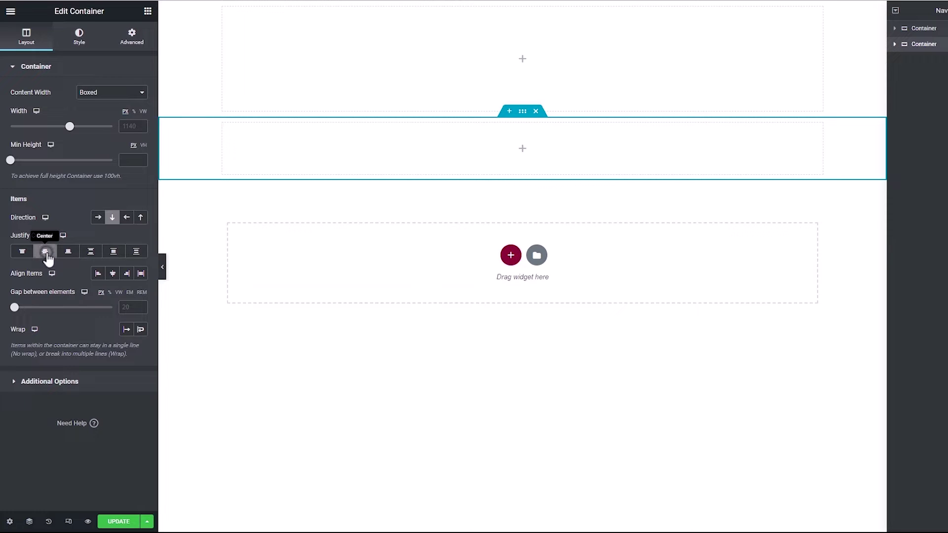
click(113, 274)
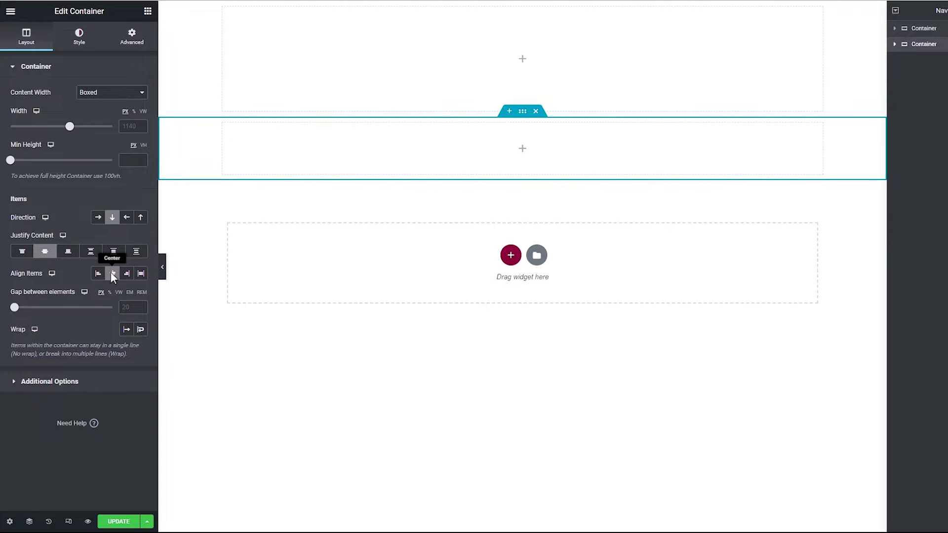
- Find the JKit - Post Block widget by searching for "Post Block" and place it in the second container
click(148, 11)
click(117, 55)
text(Post)
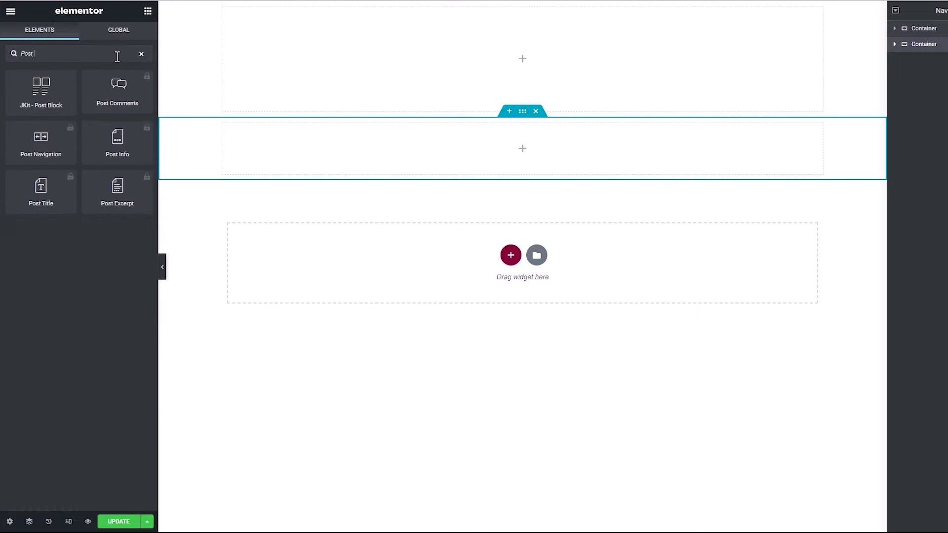
text( Block)
drag(41, 88, 310, 142)
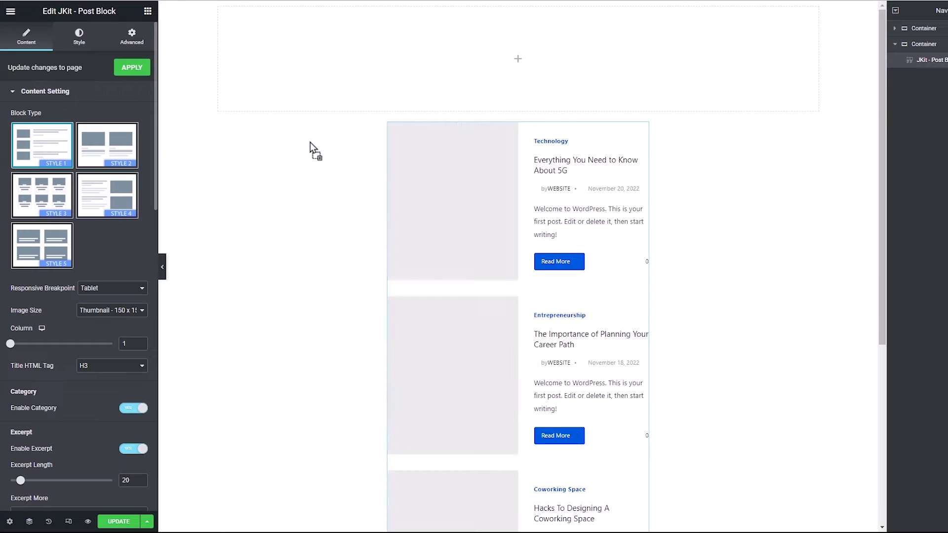
- Set the post block's type to Style 3, its image size to Full, and its layout to 3 columns
drag(883, 153, 889, 213)
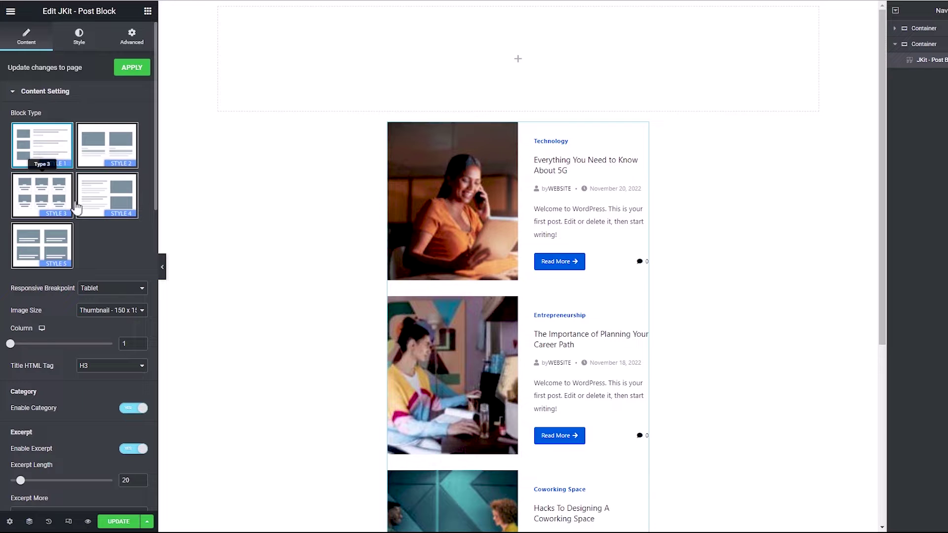
click(42, 203)
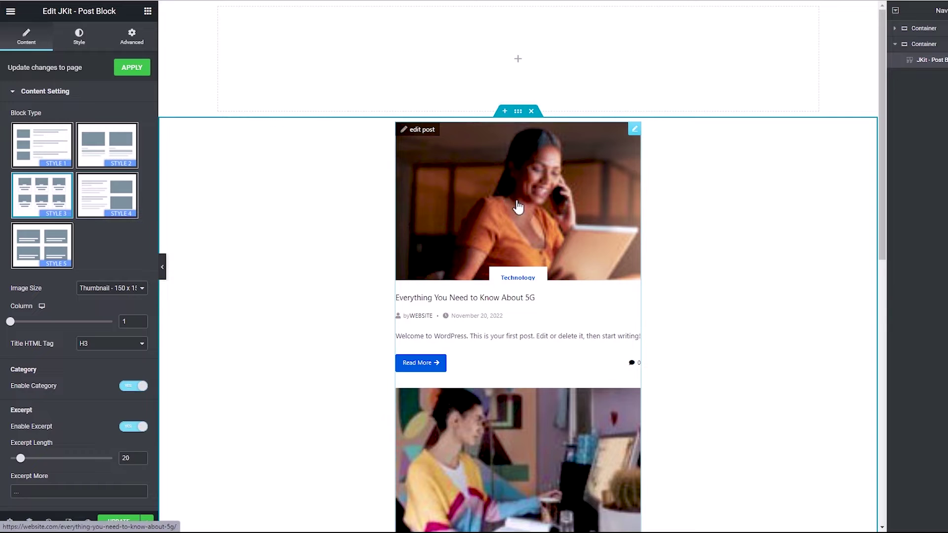
click(123, 288)
click(94, 345)
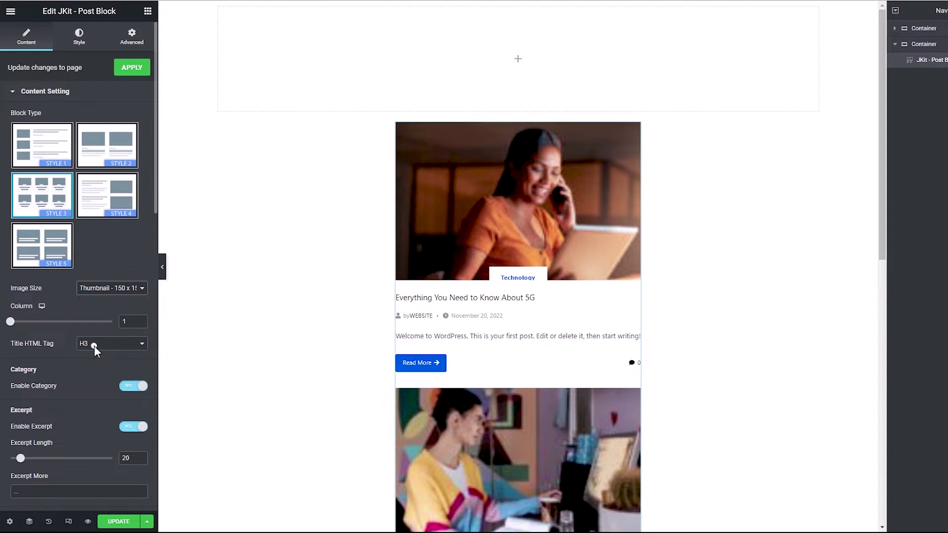
click(140, 320)
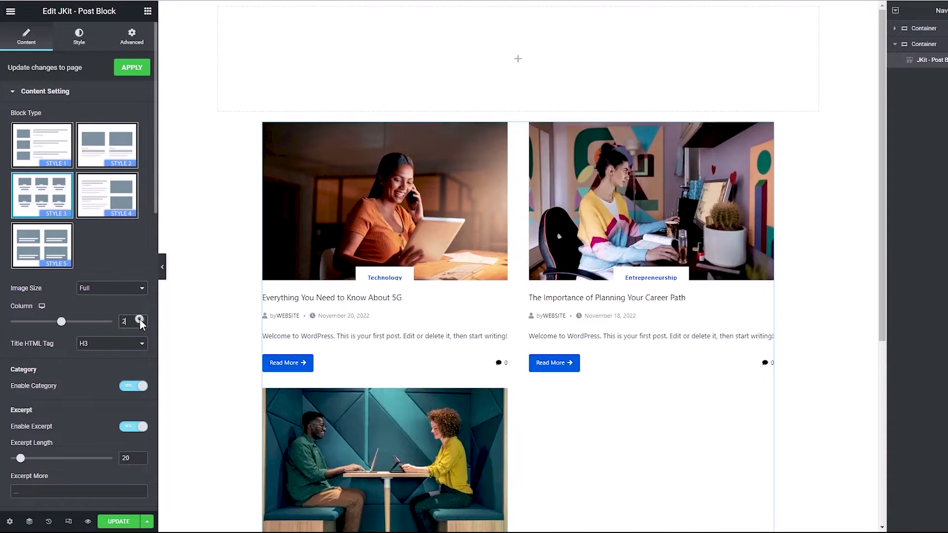
click(140, 320)
- Try an excerpt length of 8 on the post block and restore it to 20
scroll(140, 319, down, 5)
drag(155, 257, 152, 291)
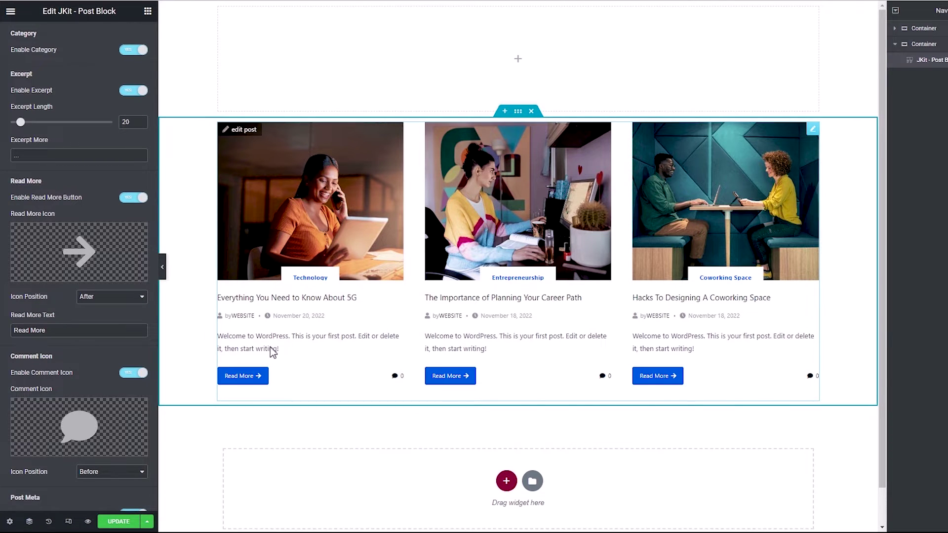
click(141, 124)
click(141, 124)
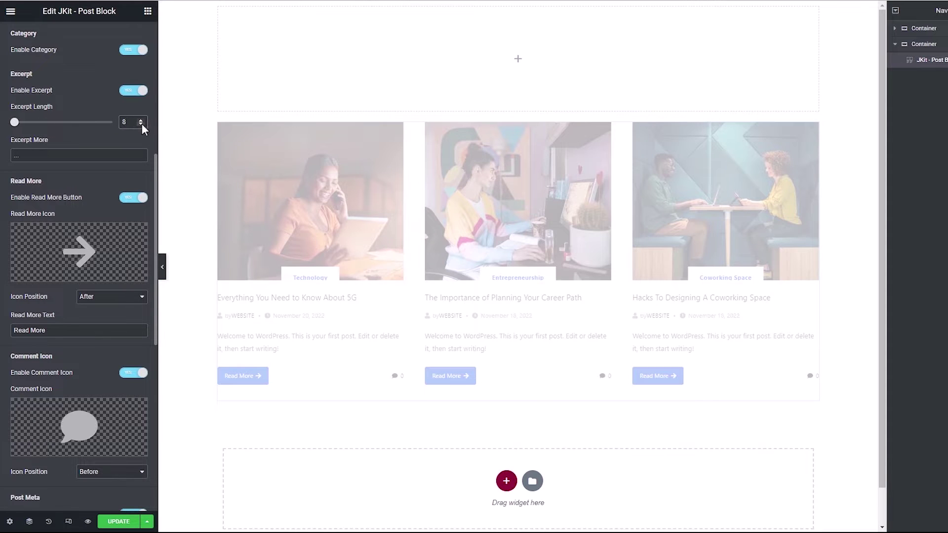
click(48, 157)
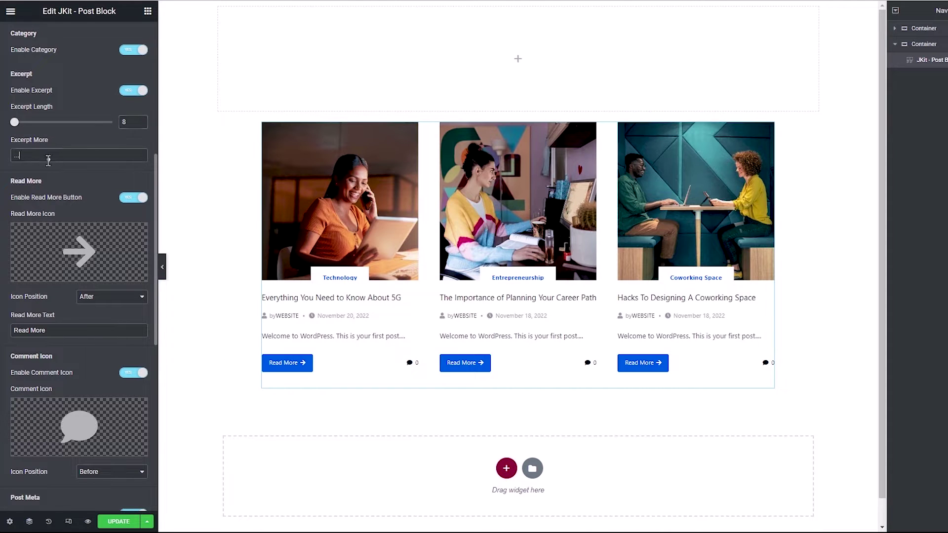
click(5, 159)
double_click(129, 127)
text(20)
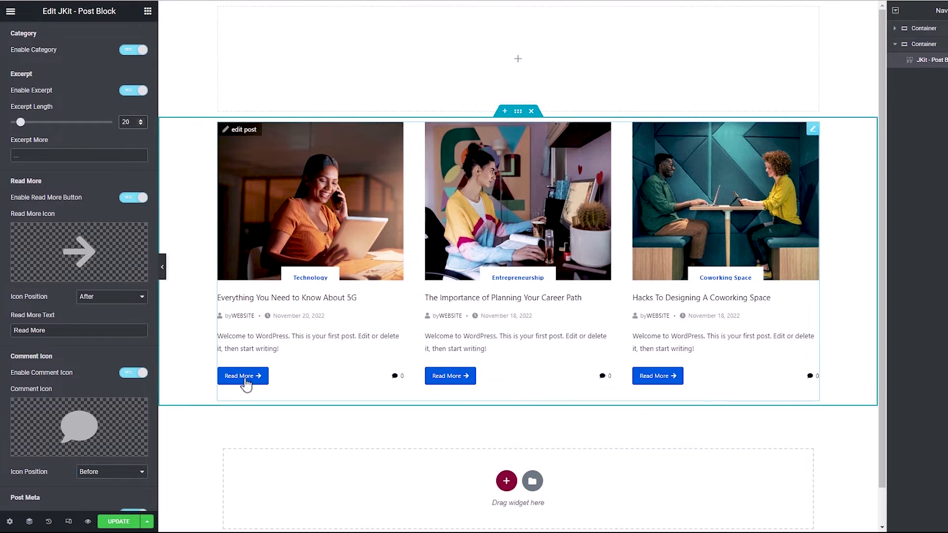
- Replace the Read More icon with the thin arrow found by searching "arrow up right", and check the button text
mouse_move(140, 236)
click(81, 247)
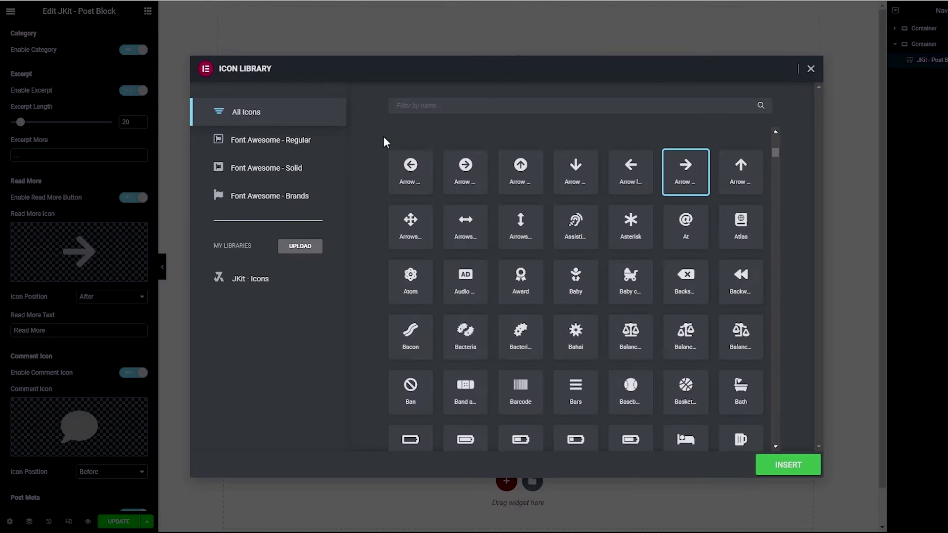
text(arrow up right)
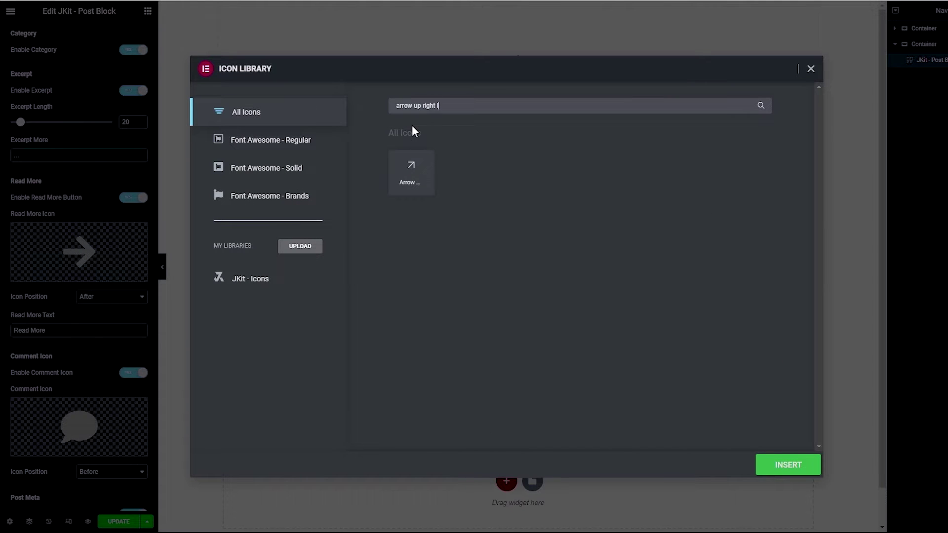
click(414, 184)
click(782, 461)
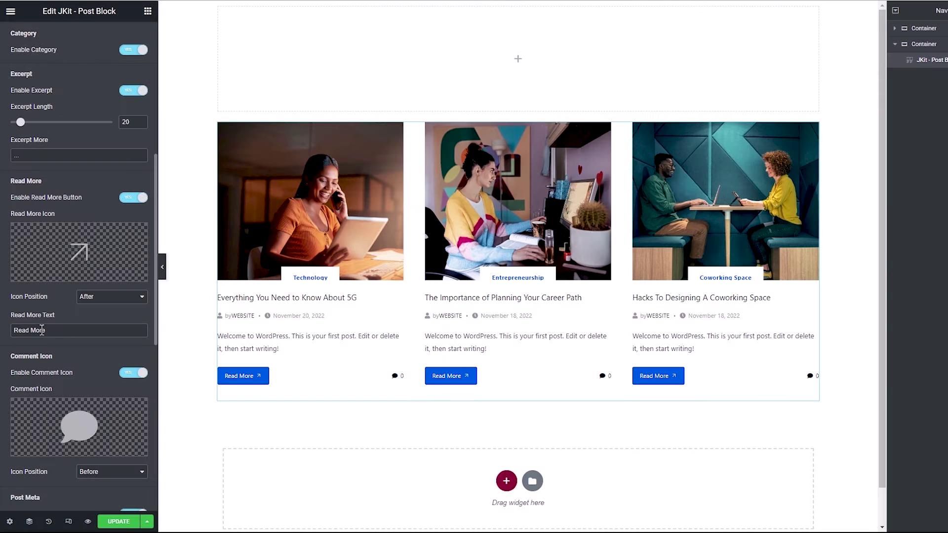
drag(46, 330, 6, 334)
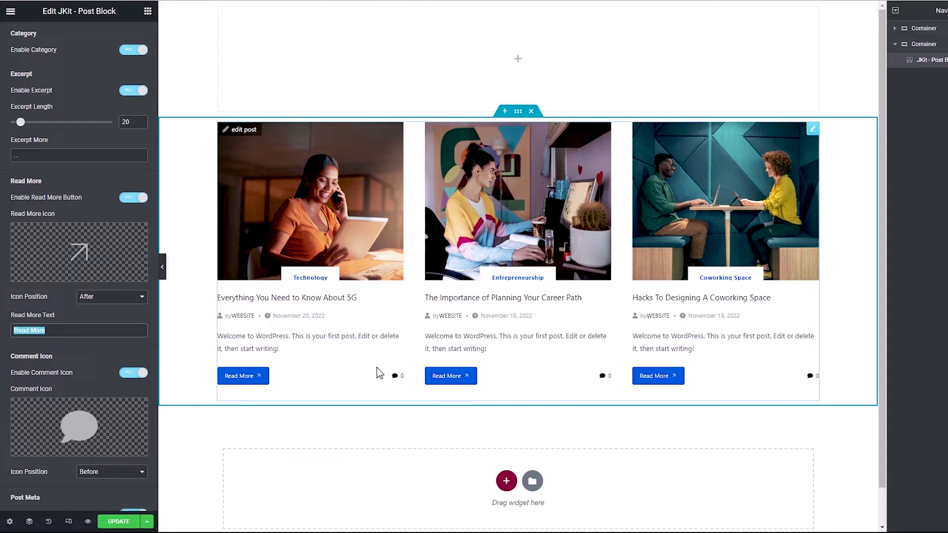
- Turn off the comment icon and the post meta for the post block
click(135, 374)
click(134, 374)
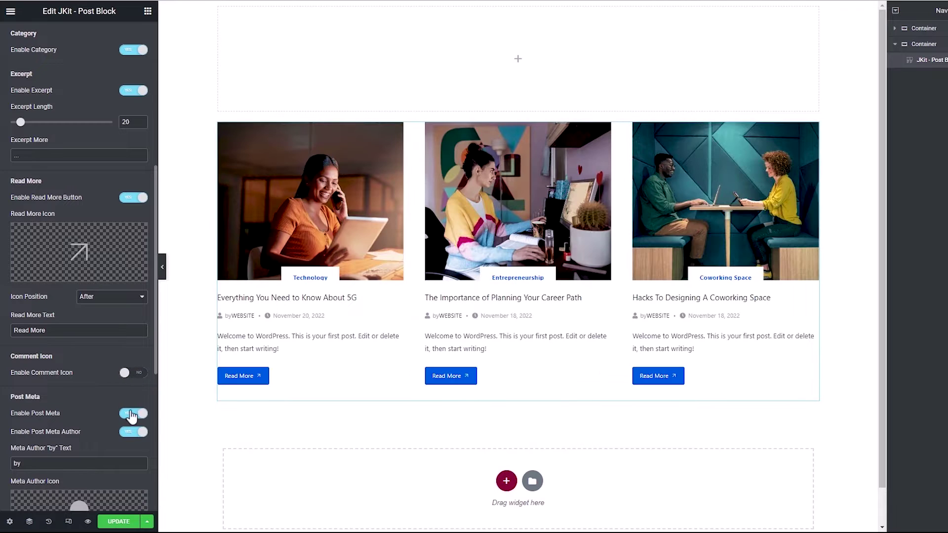
click(131, 414)
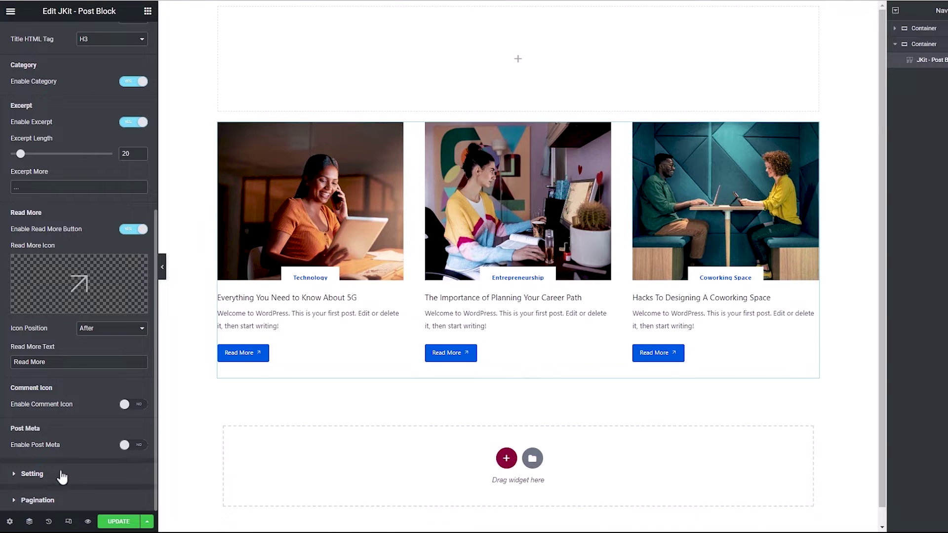
- Try the Next Prev pagination mode on the post block and restore it to No Pagination
click(32, 499)
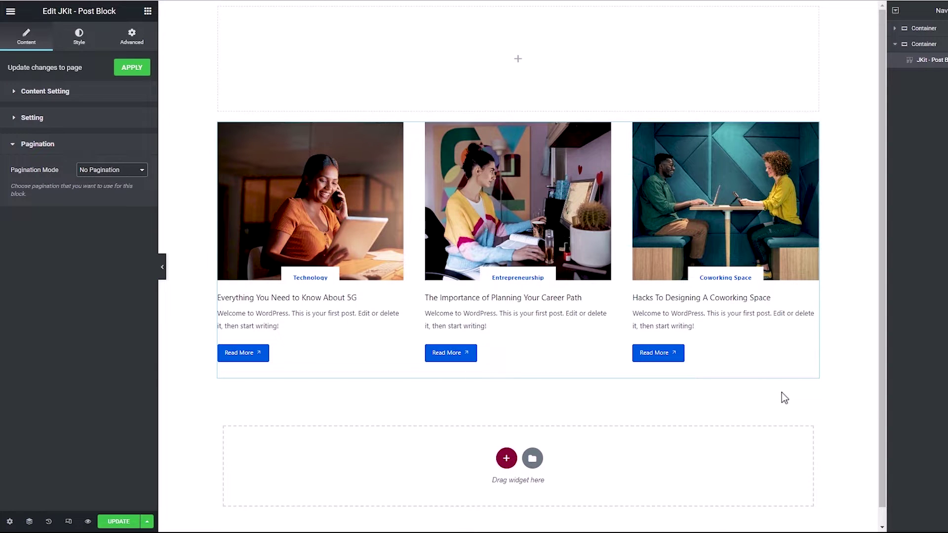
click(123, 170)
click(101, 186)
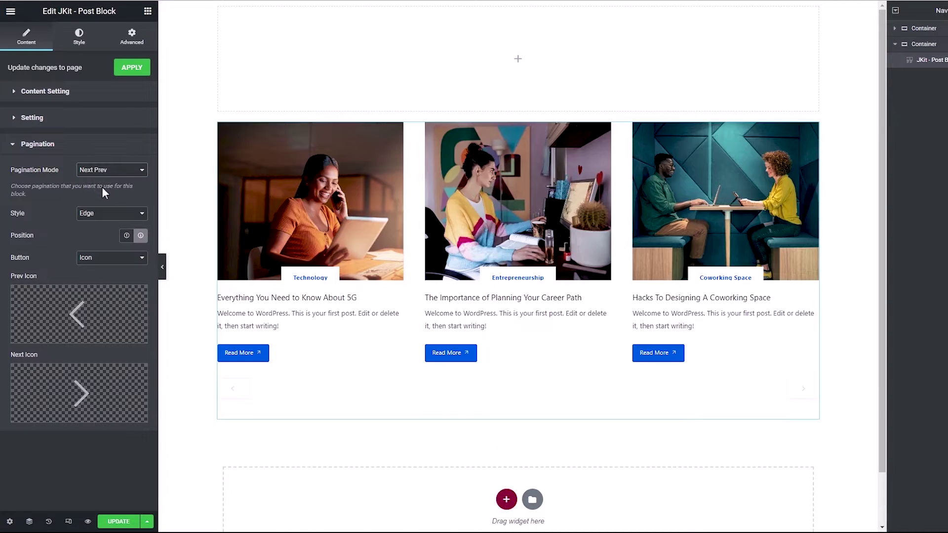
click(104, 173)
click(105, 179)
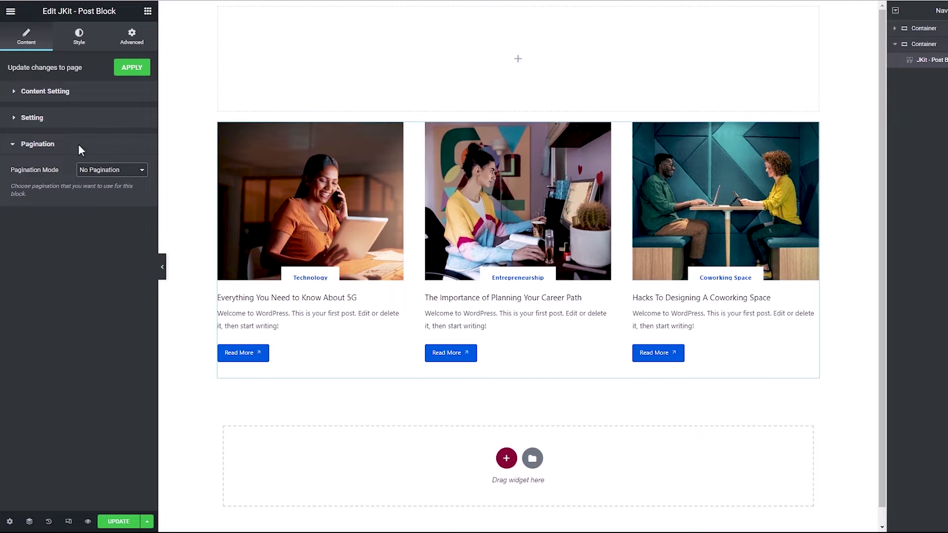
- Include the posts "Everything You Need to Know About 5G", "The Importance of Planning Your Career Path" and "Hacks To Designing A Coworking Space" by post ID
click(60, 119)
scroll(144, 296, down, 5)
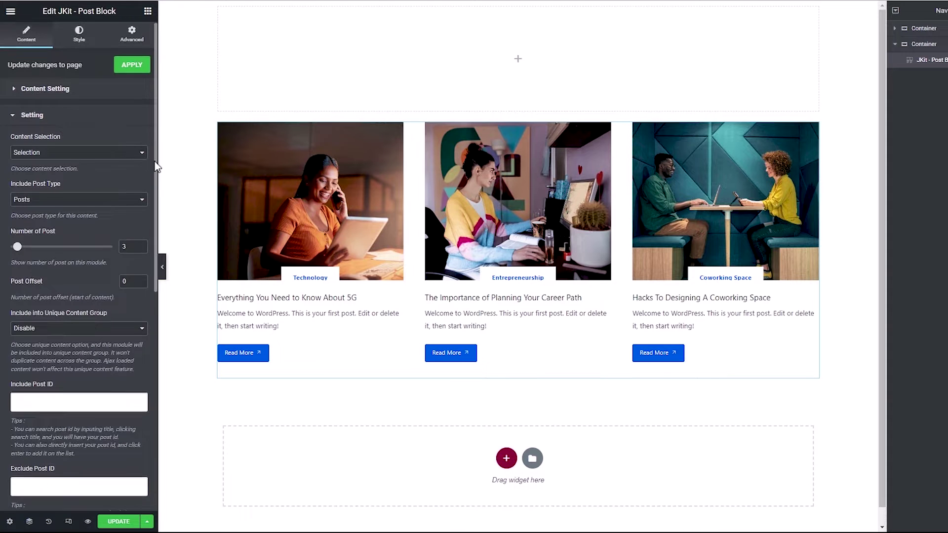
scroll(144, 307, down, 1)
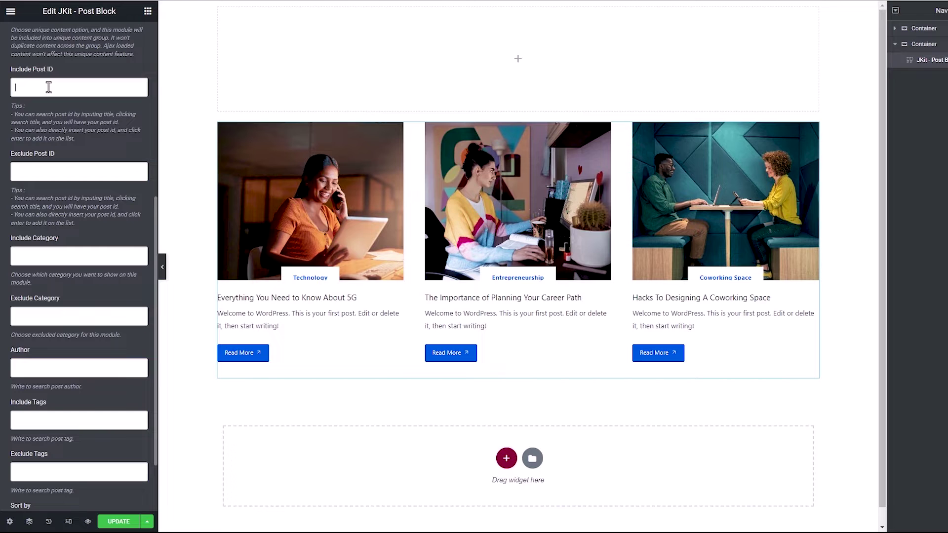
text(Everything)
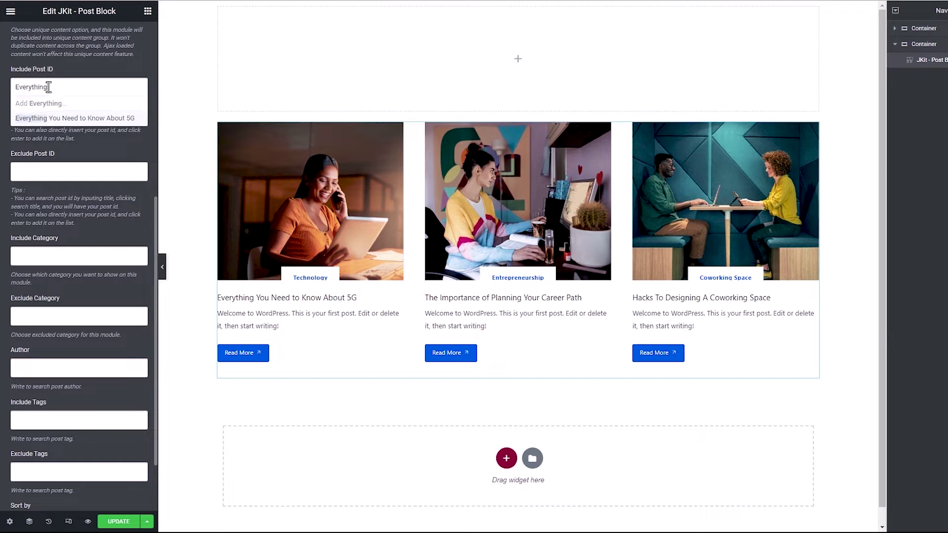
click(44, 119)
text(The Imp)
click(45, 136)
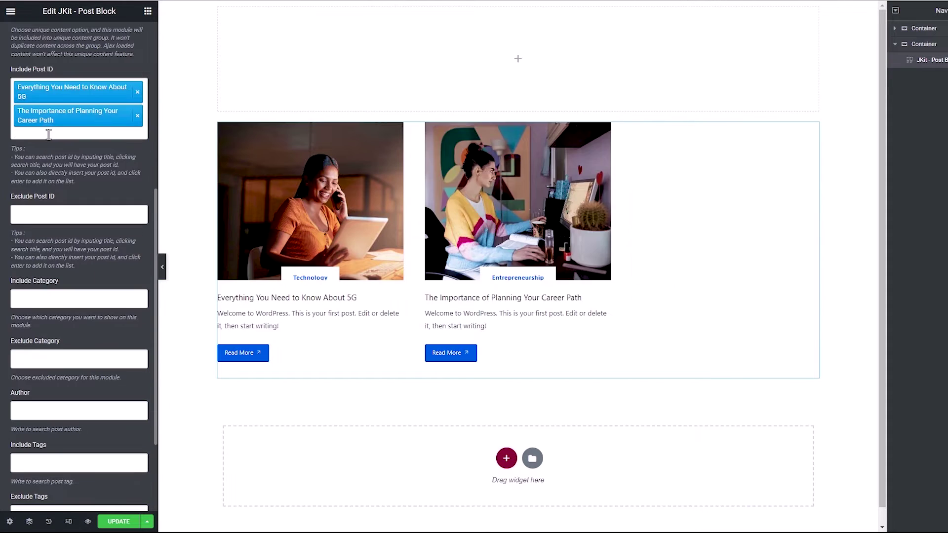
text(Cowo)
click(47, 148)
- Try sorting the post block by Oldest Post and restore the order to Latest Post
drag(150, 201, 155, 247)
click(93, 207)
click(4, 212)
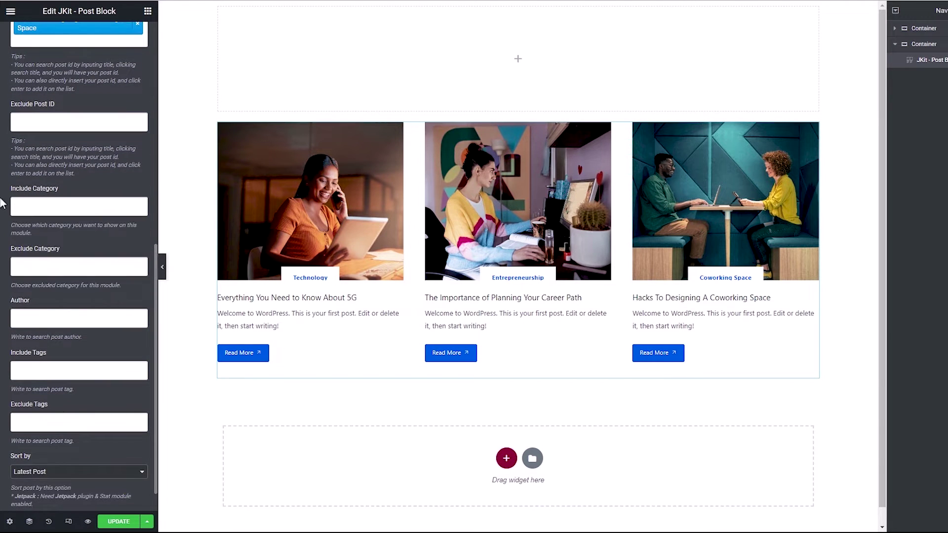
scroll(2, 220, down, 1)
click(45, 443)
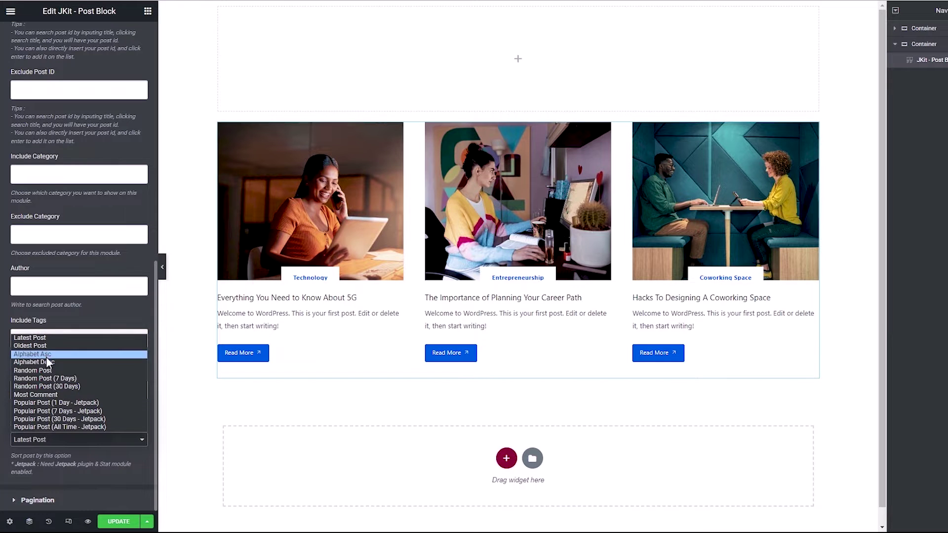
click(46, 345)
click(43, 441)
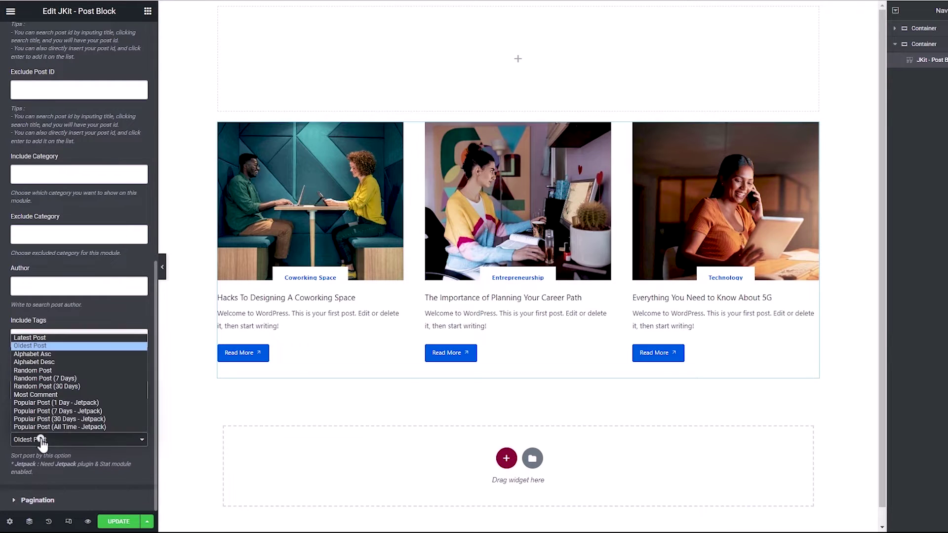
click(116, 338)
- Set the column gap between the post items to 30 in the post block's style settings
drag(151, 312, 146, 58)
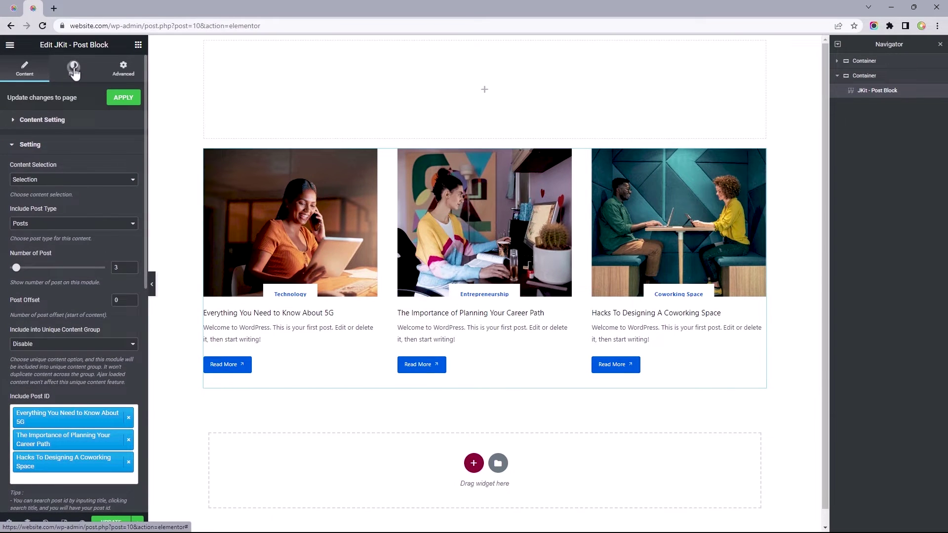
click(74, 70)
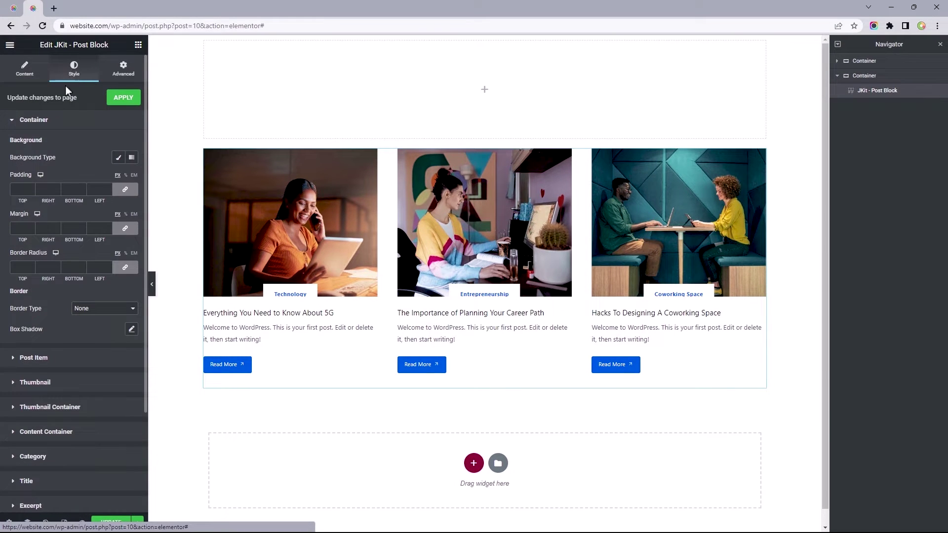
click(51, 121)
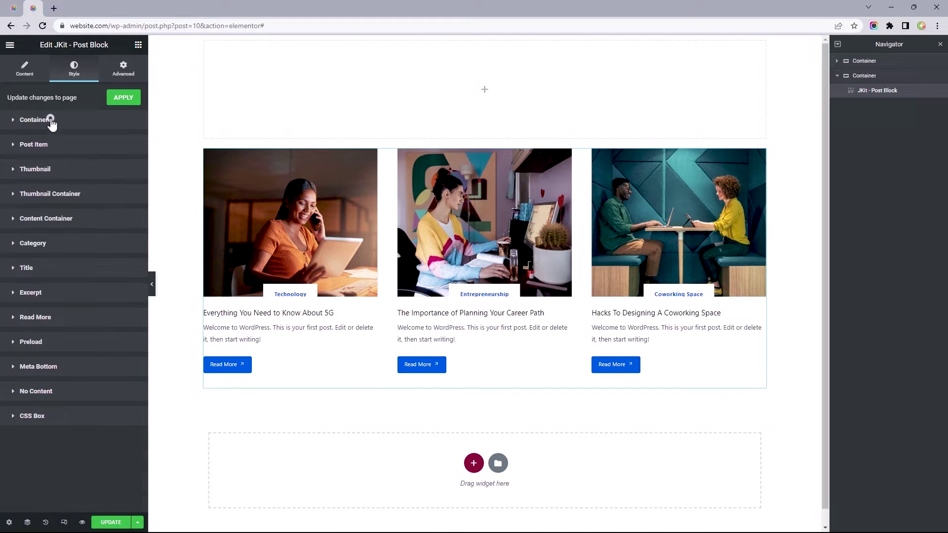
click(20, 144)
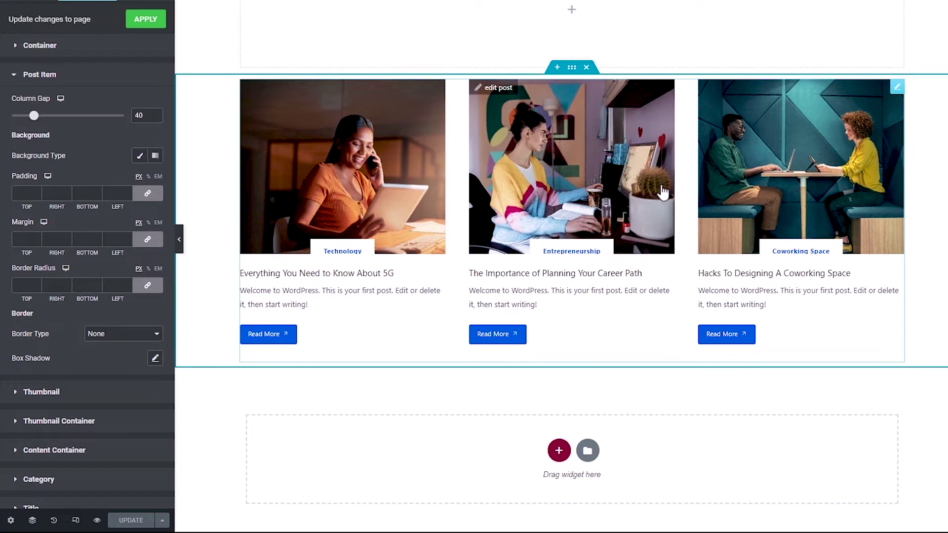
double_click(137, 117)
text(30)
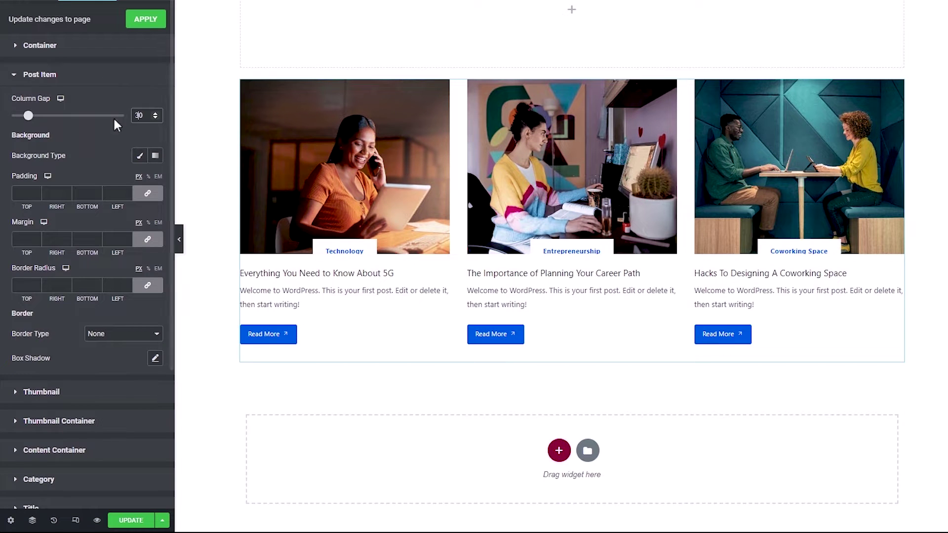
- Give the post items a solid border 2 px wide on all sides in color #1C1C1C
click(111, 334)
click(102, 354)
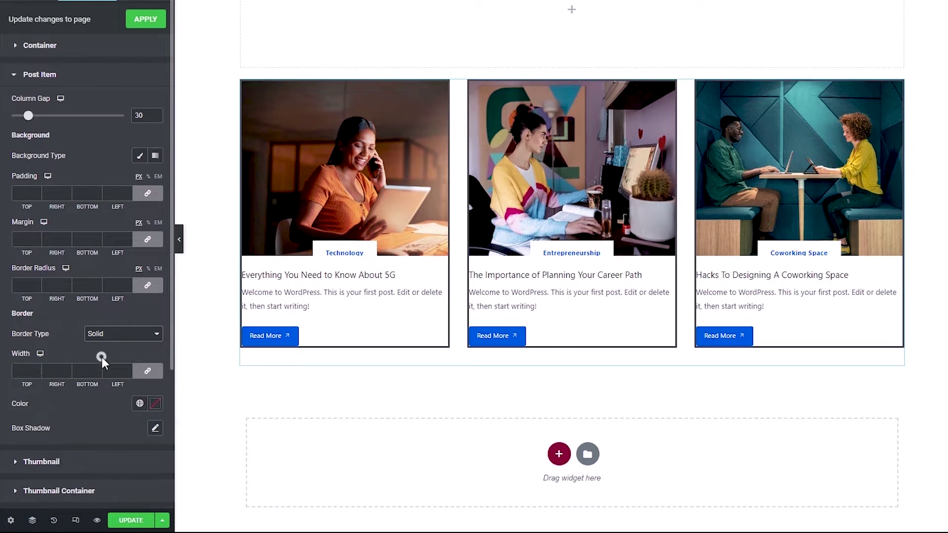
click(29, 369)
text(2)
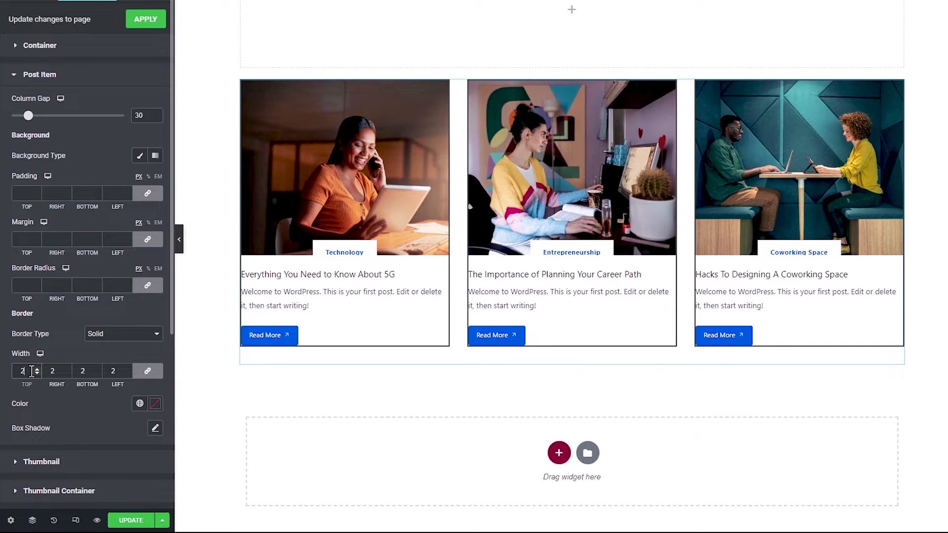
click(155, 404)
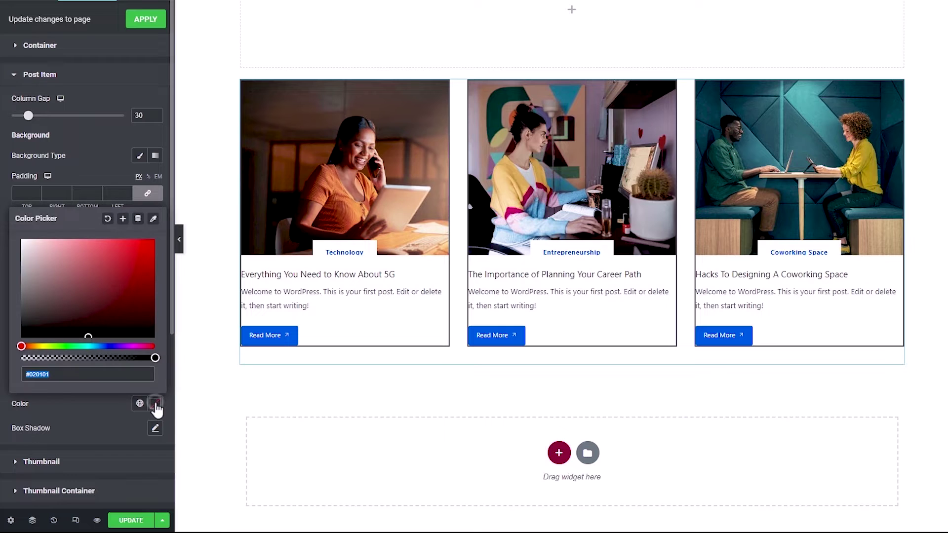
text(#1C1C1C)
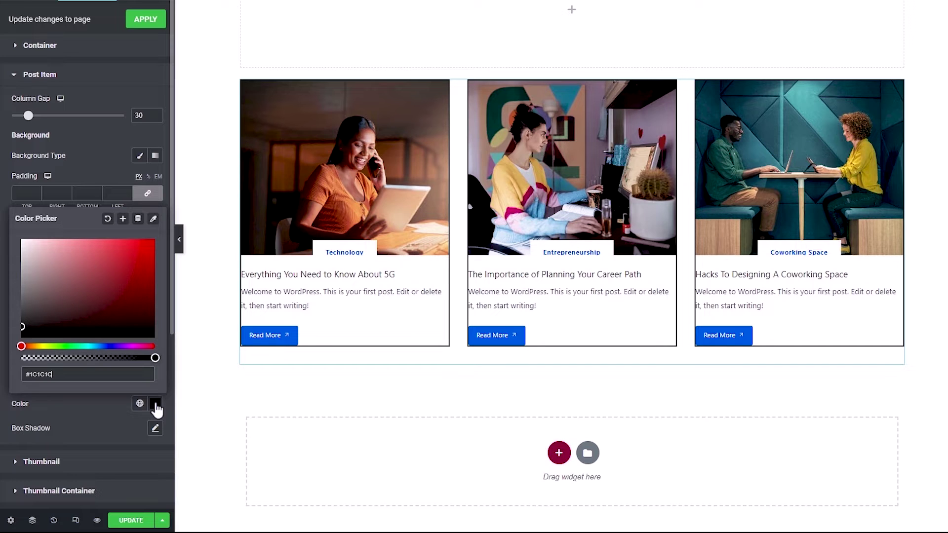
- Create a global color named 1C1C1C from the post item border color and save the page
click(122, 218)
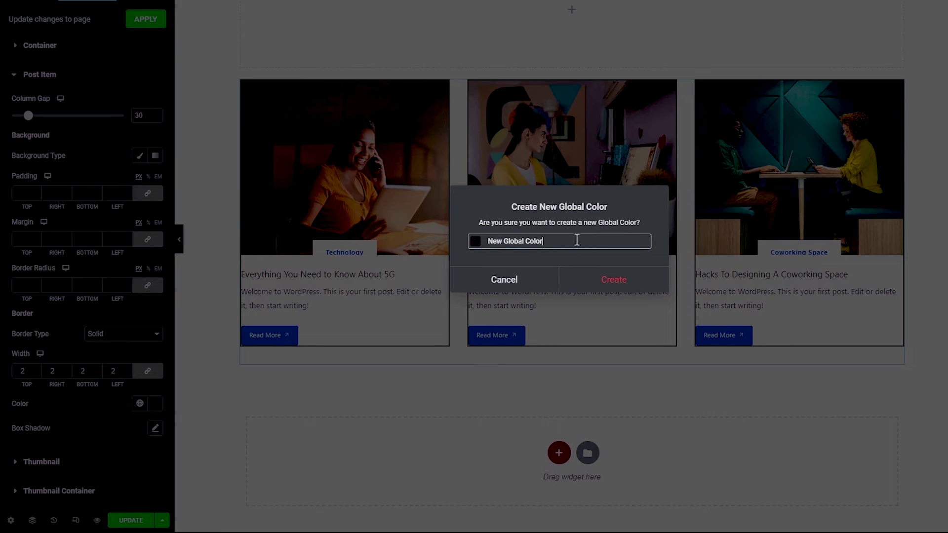
triple_click(576, 241)
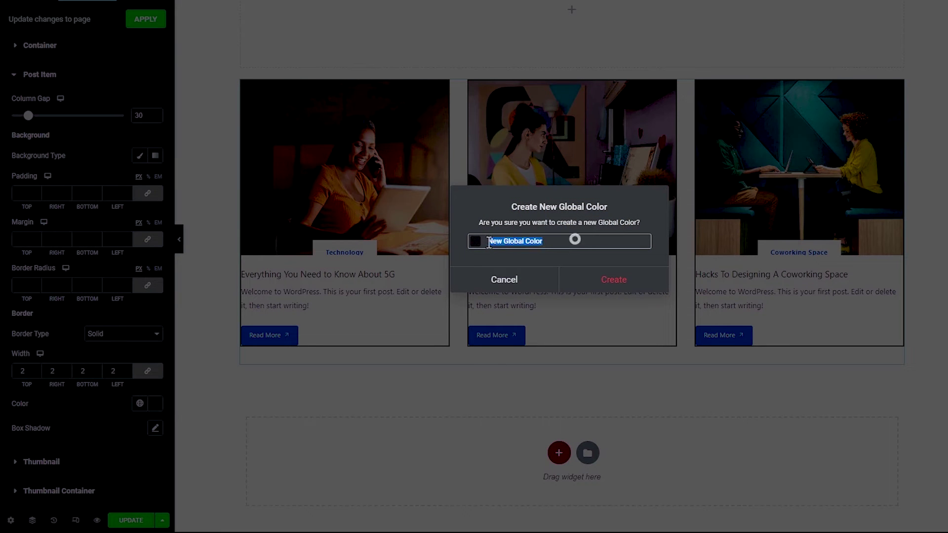
text(1C1C1C)
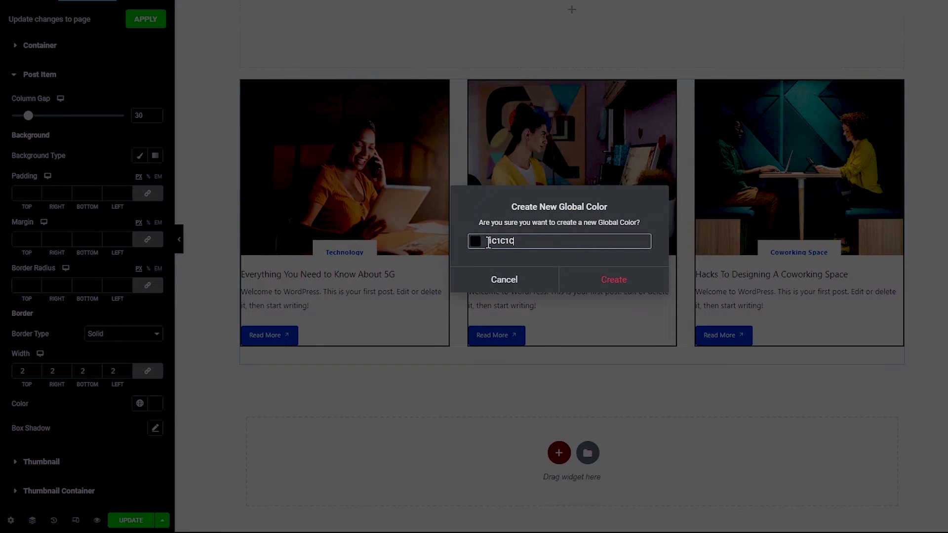
click(615, 282)
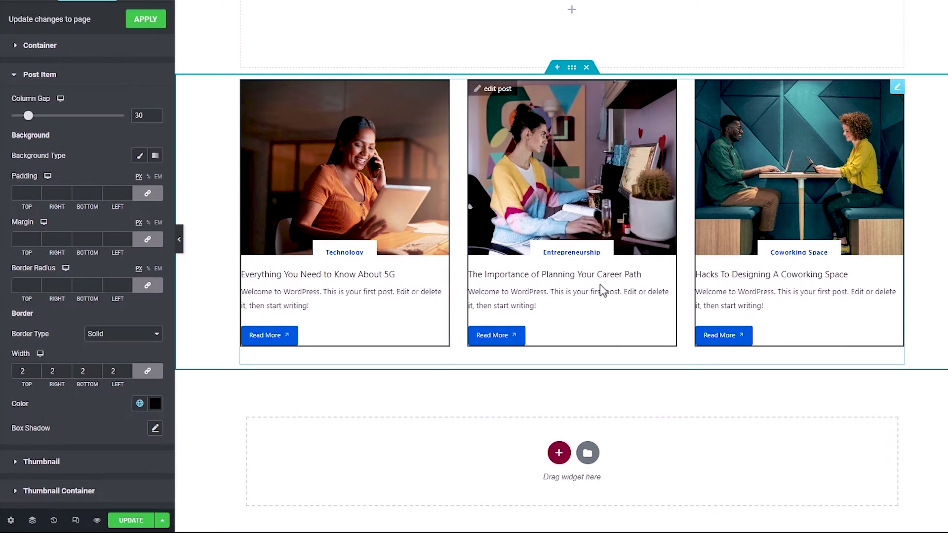
key(ctrl+s)
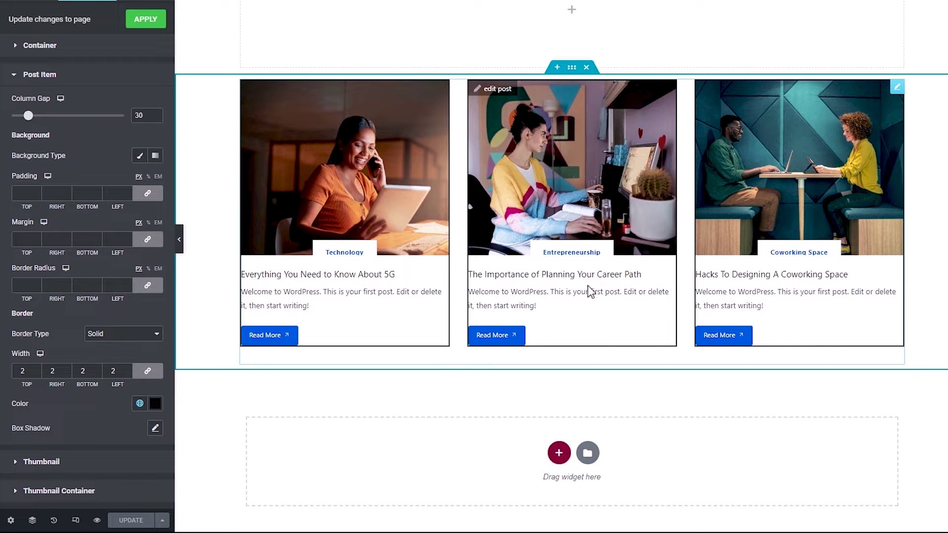
- Set the post items' border radius to 0 px and the thumbnail padding to 5 px on all sides
click(28, 285)
text(0)
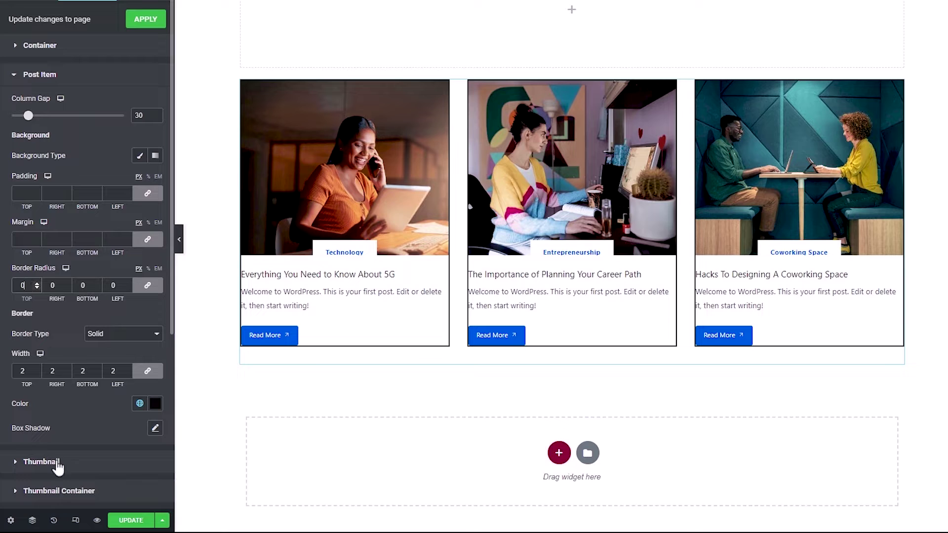
click(42, 463)
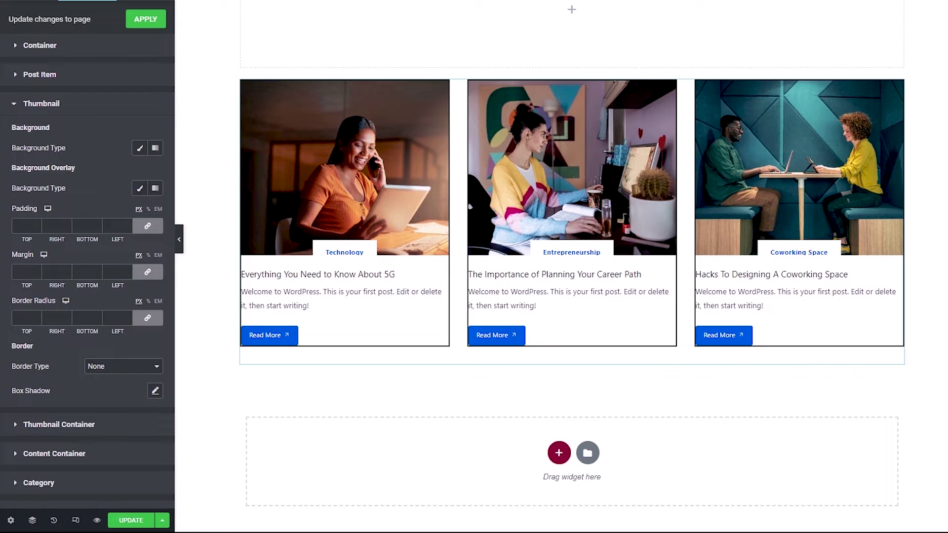
click(24, 226)
text(5)
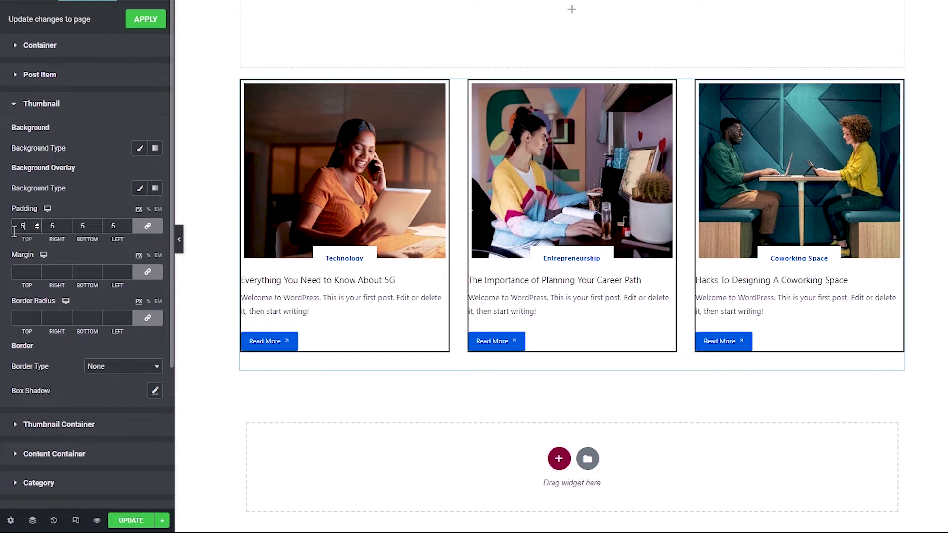
- Try an image height of 500 for the thumbnail container and undo the change
click(55, 427)
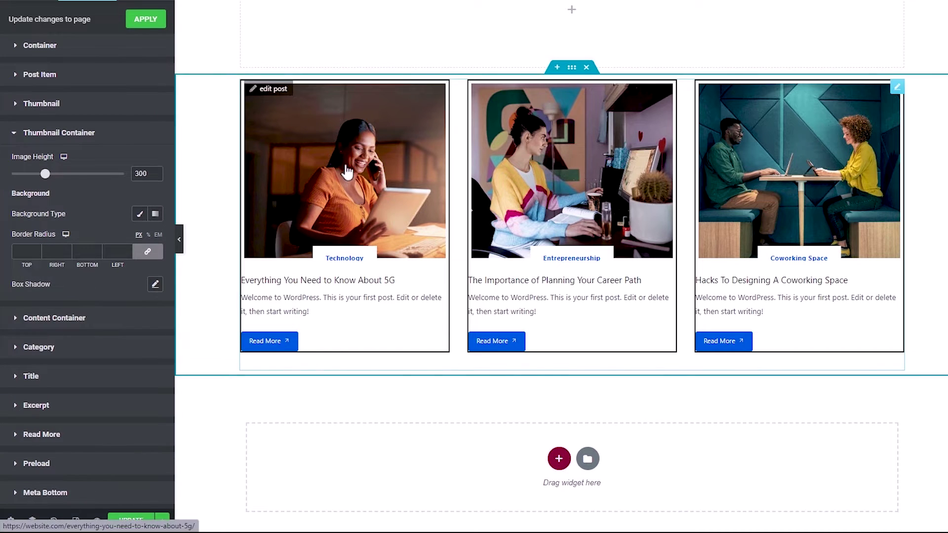
click(137, 176)
text(500)
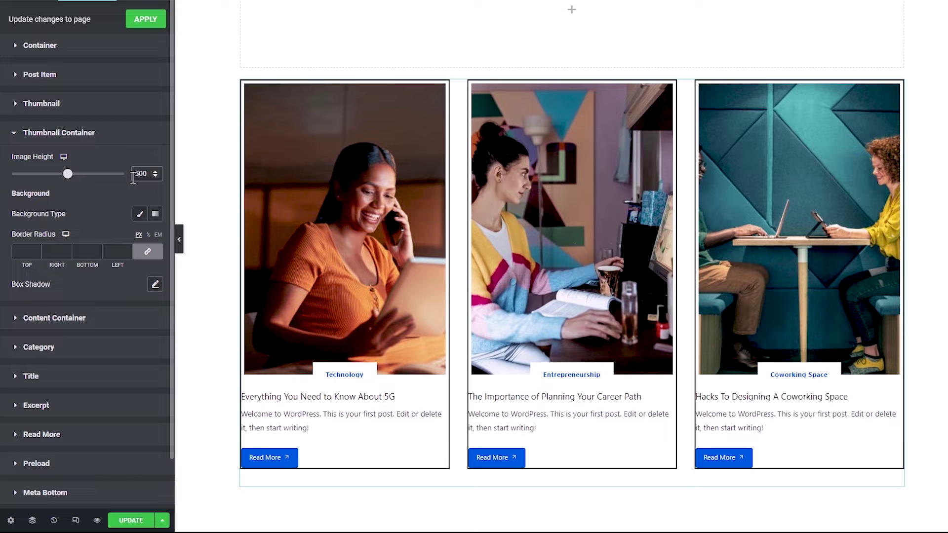
key(ctrl+z)
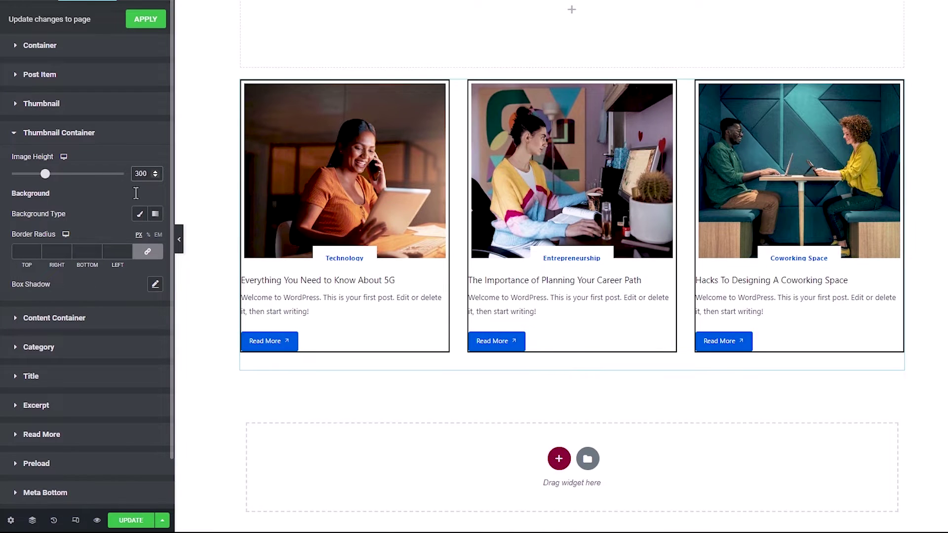
- Set the content container's padding to 0 px at the top and 25 px on the other sides, and align its content to the center
click(25, 319)
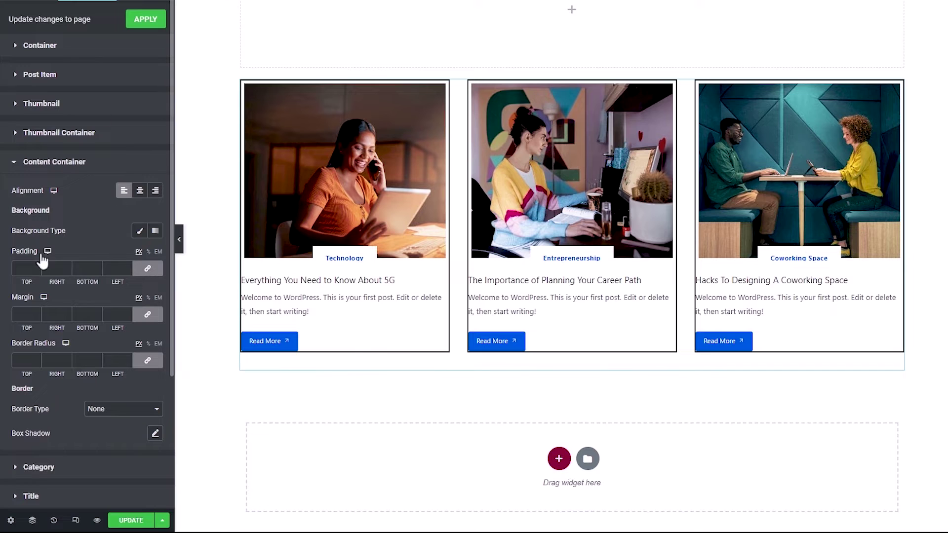
click(26, 267)
text(25)
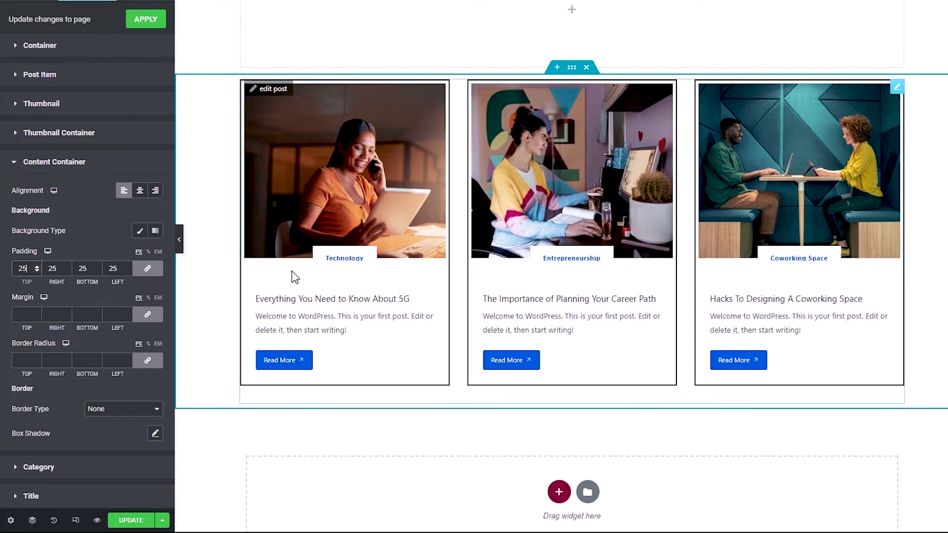
click(148, 269)
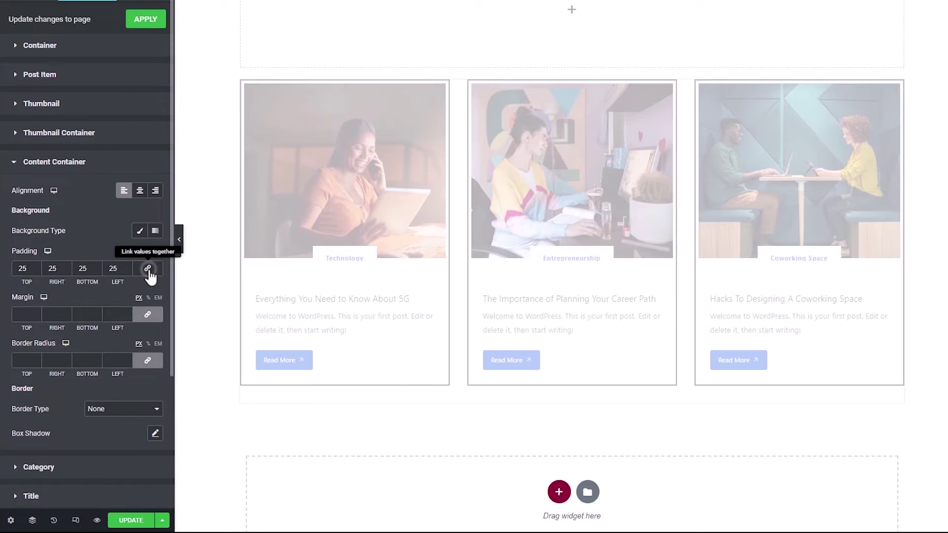
double_click(23, 268)
text(0)
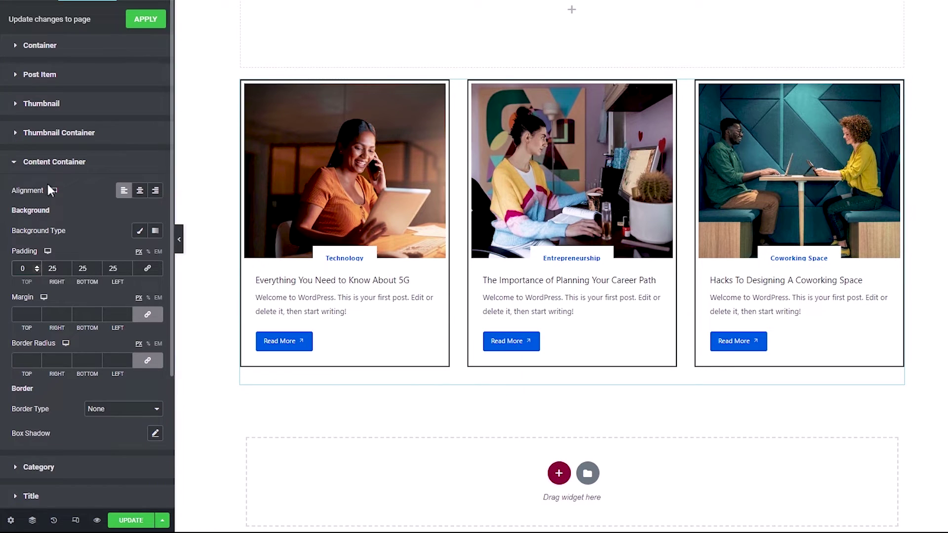
click(140, 191)
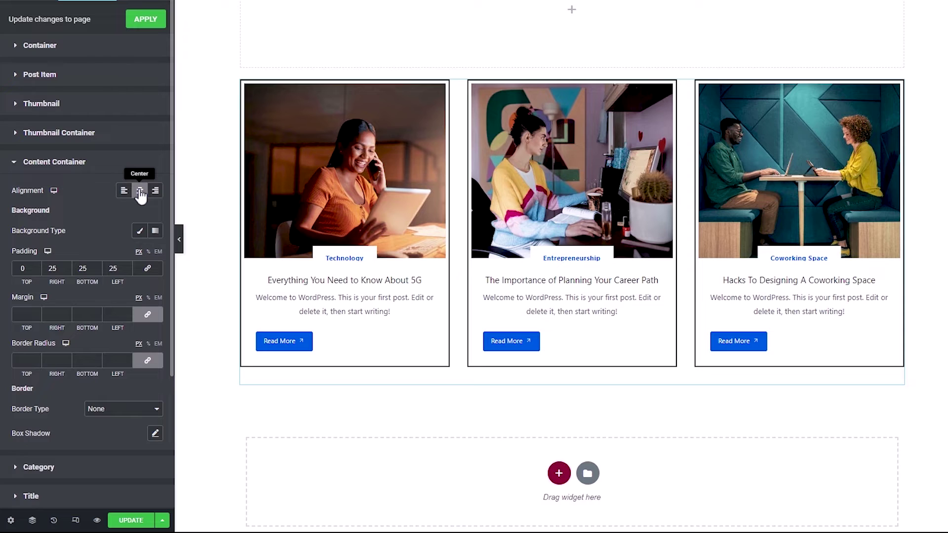
- Align the content container's content to the left and set the category labels' position to the left
click(124, 191)
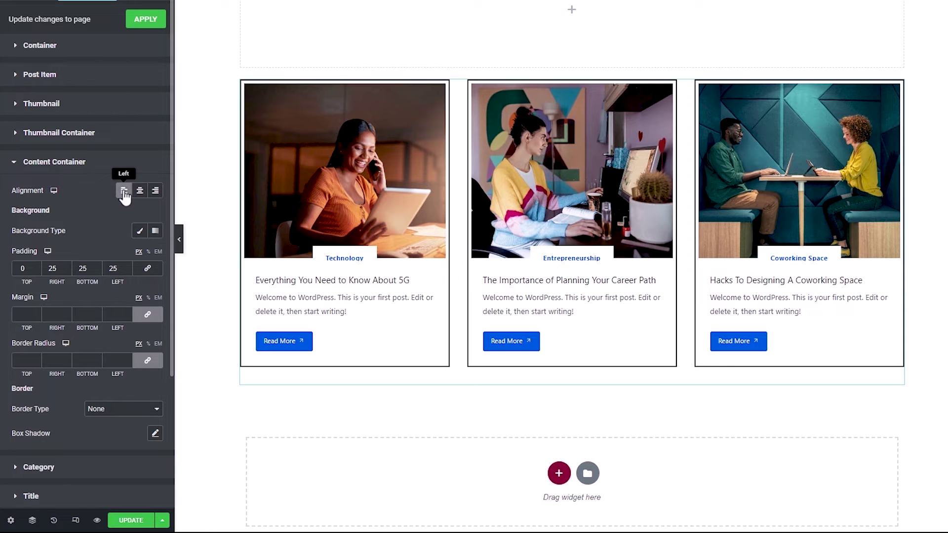
click(54, 162)
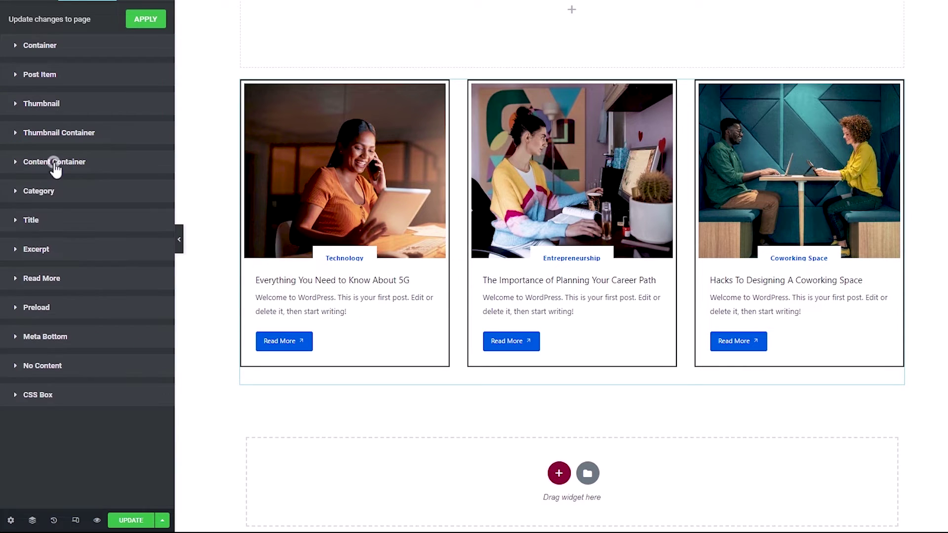
click(43, 194)
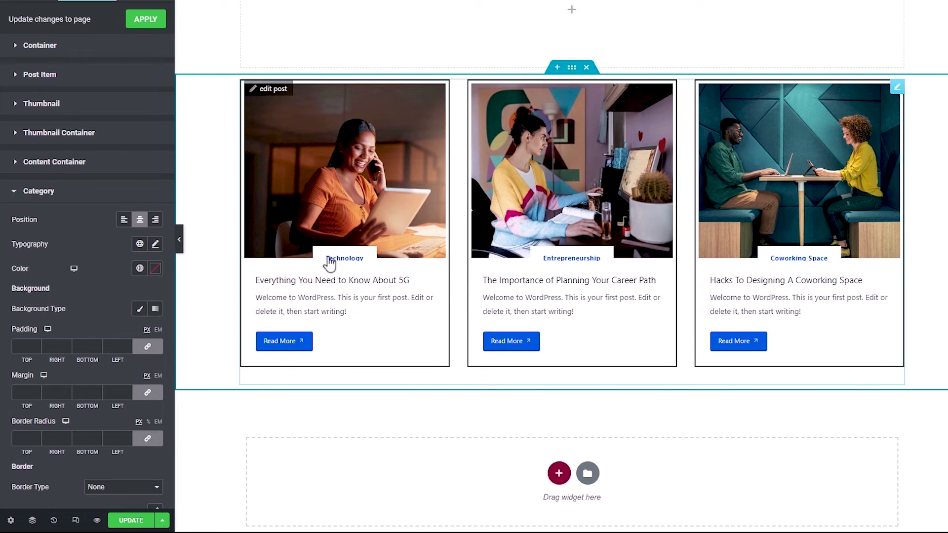
click(124, 222)
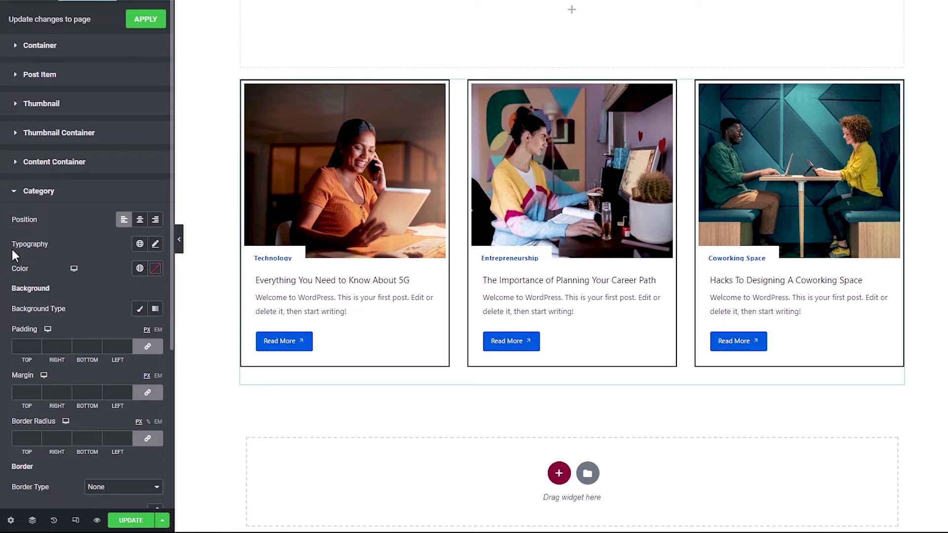
- Set the category labels' typography to Roboto, size 14 px, weight 700 (Bold)
click(155, 244)
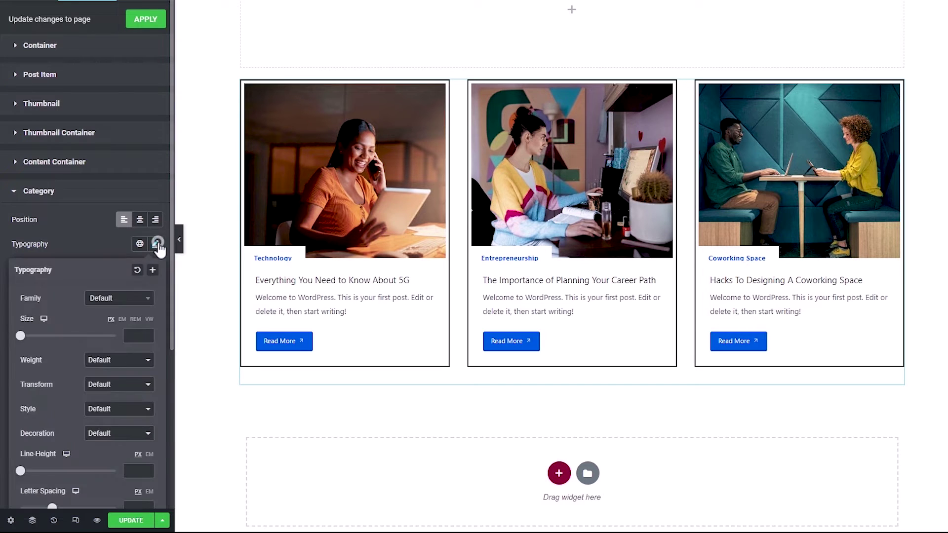
click(115, 302)
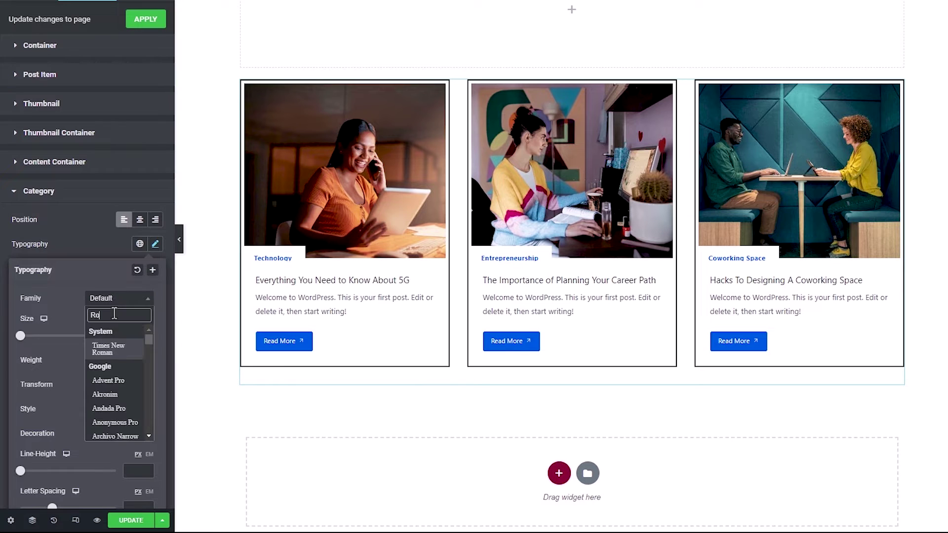
text(Robo)
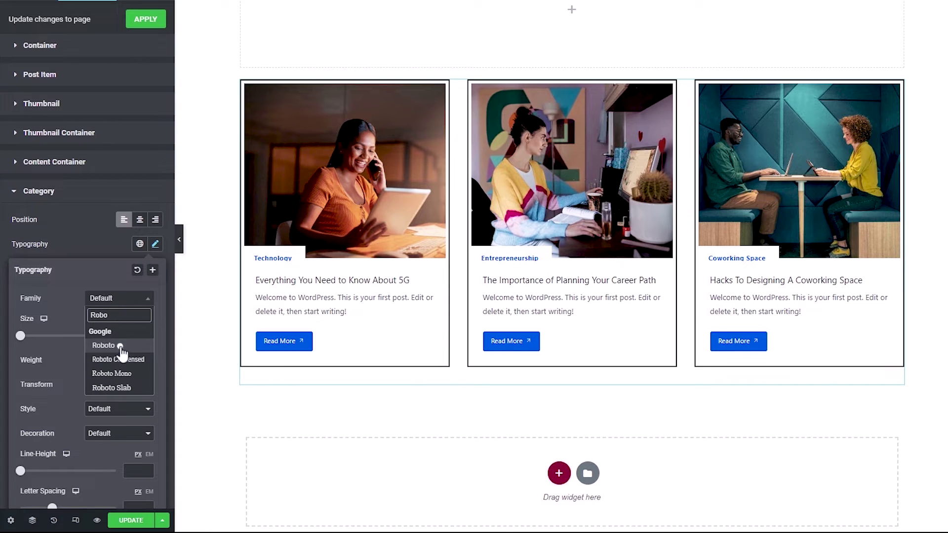
click(104, 345)
click(129, 340)
text(14)
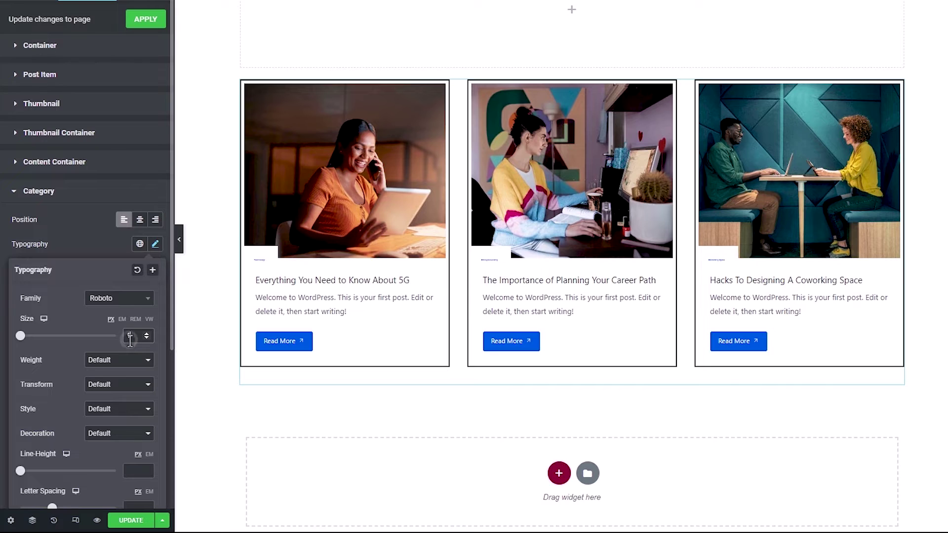
click(112, 364)
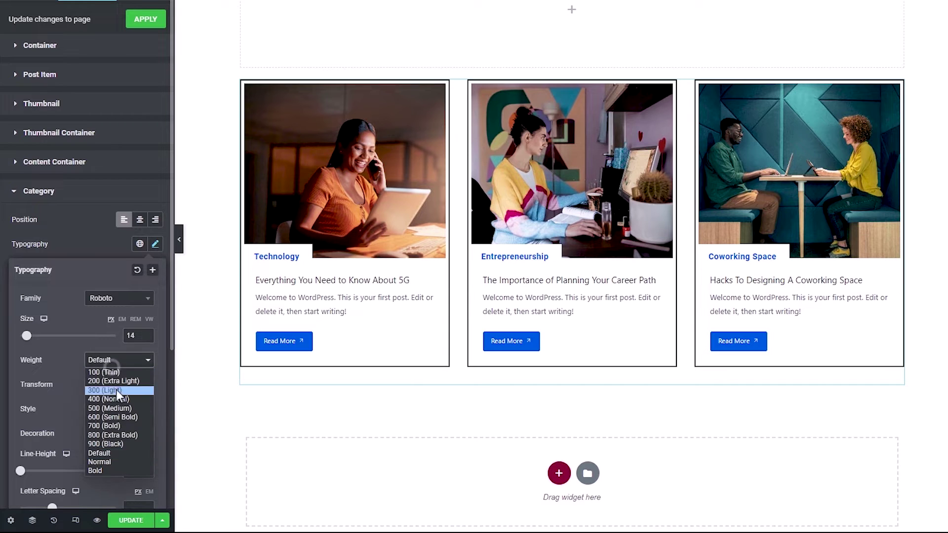
click(106, 416)
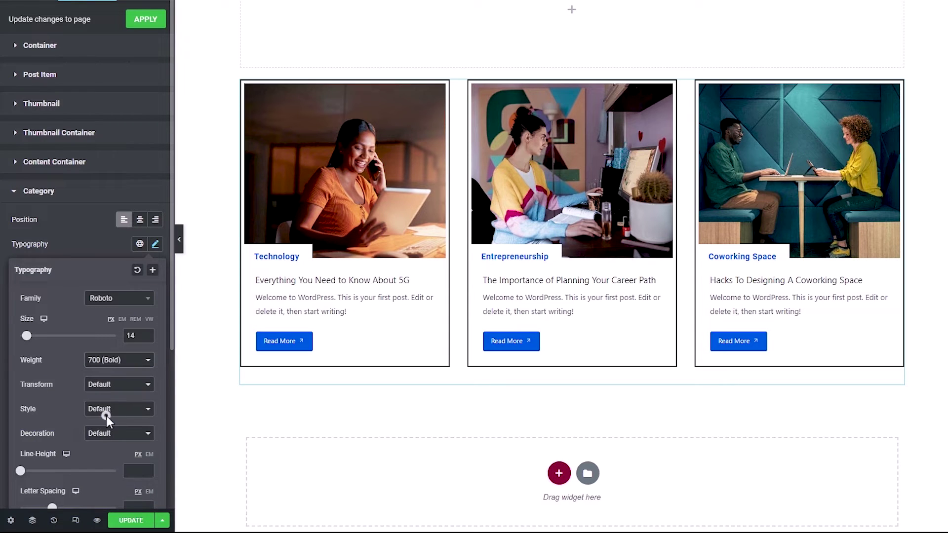
click(4, 265)
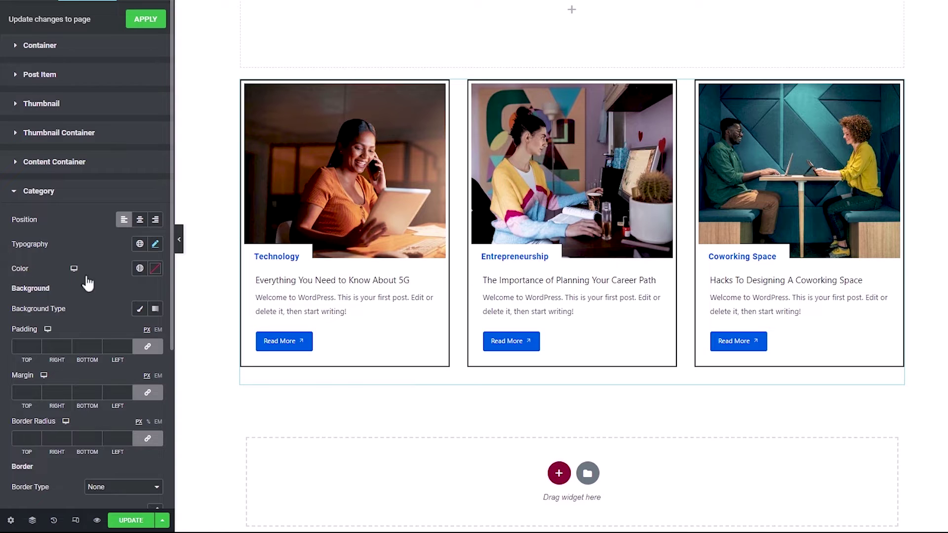
- Set the category labels' text to the global color 1C1C1C and give them a classic background in #FFBA00
click(139, 269)
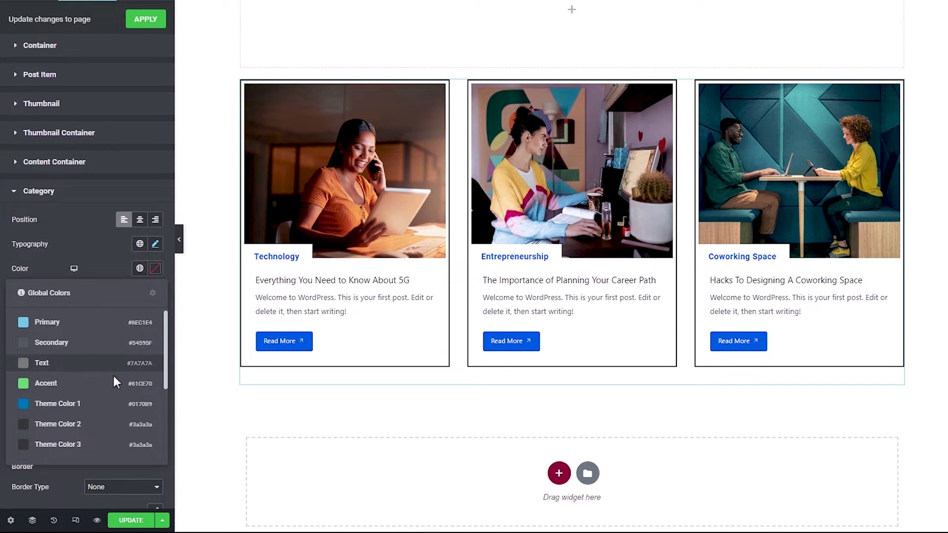
scroll(113, 378, down, 3)
click(48, 447)
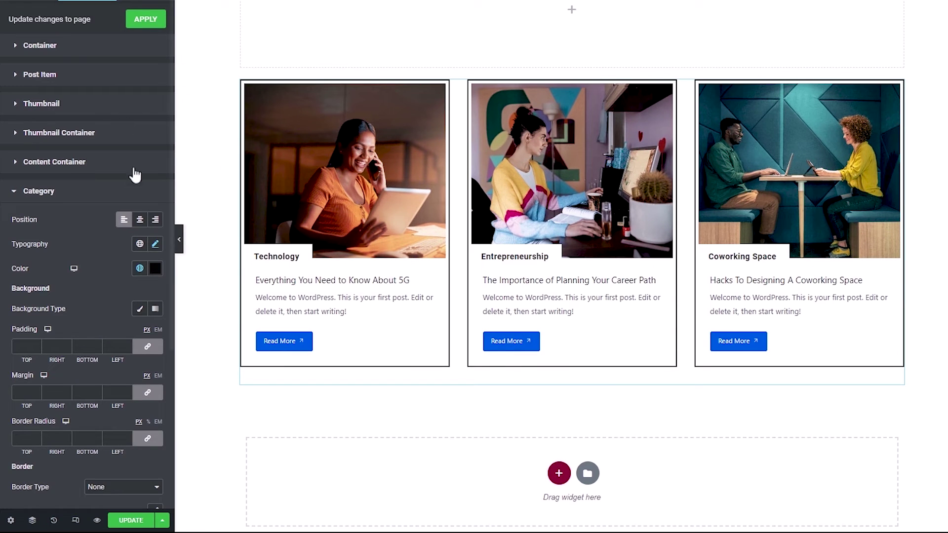
click(138, 309)
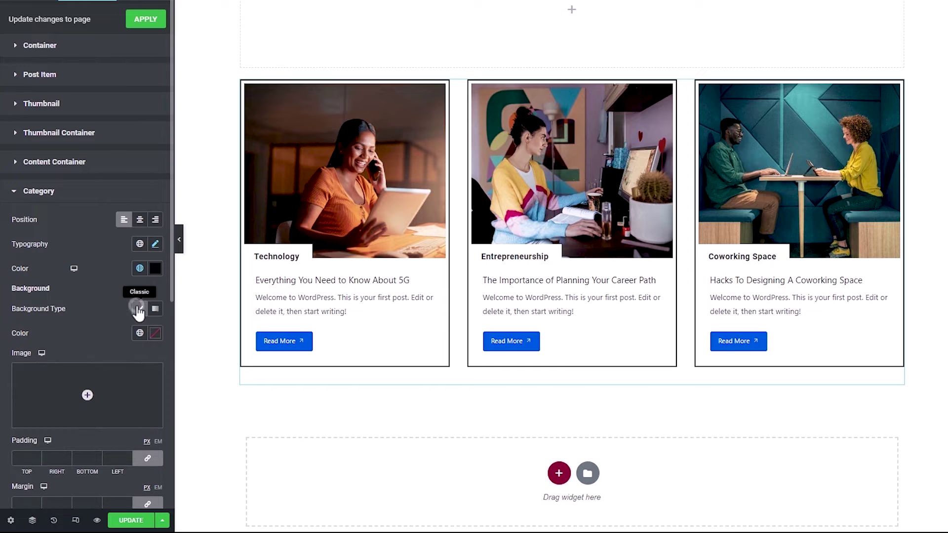
click(155, 342)
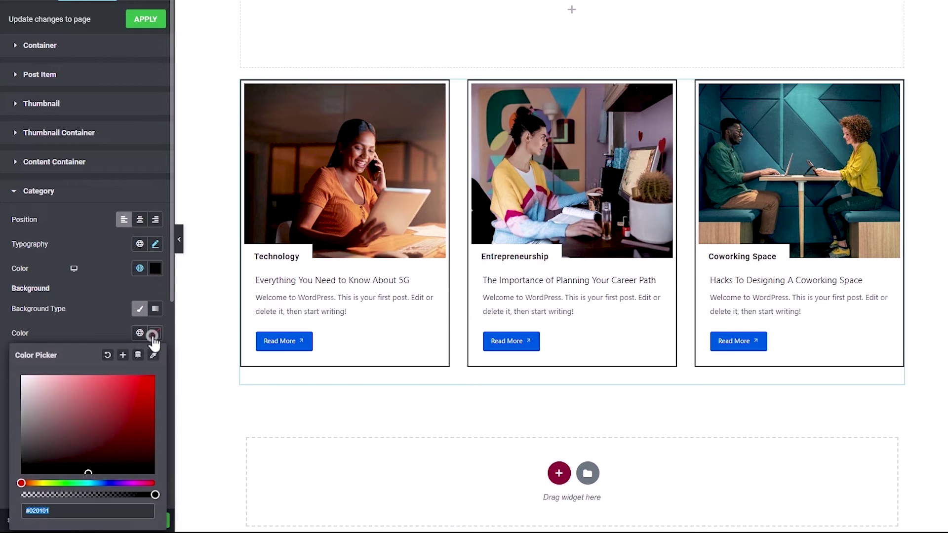
text(#FFBA00)
click(126, 247)
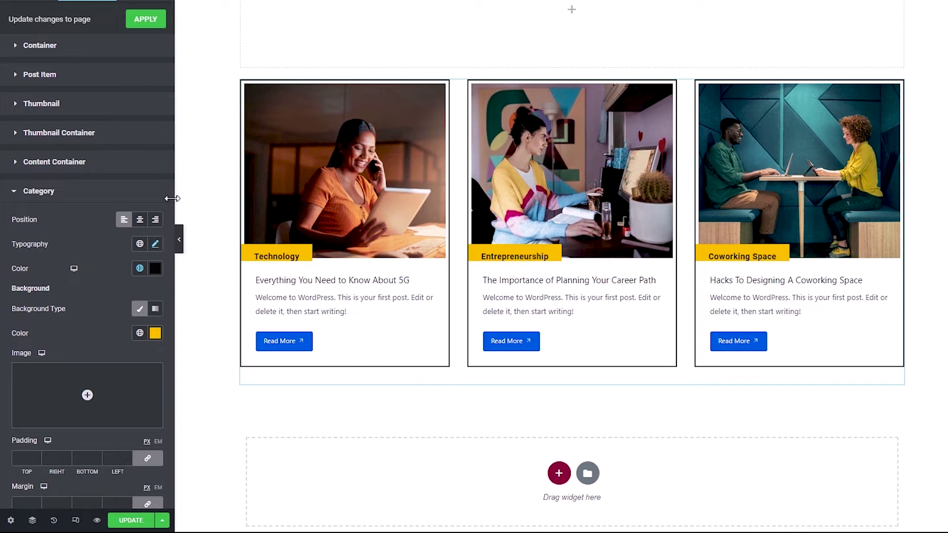
- Set the category labels' padding to 12 px at the top and bottom and 20 px at the right and left
scroll(170, 222, down, 4)
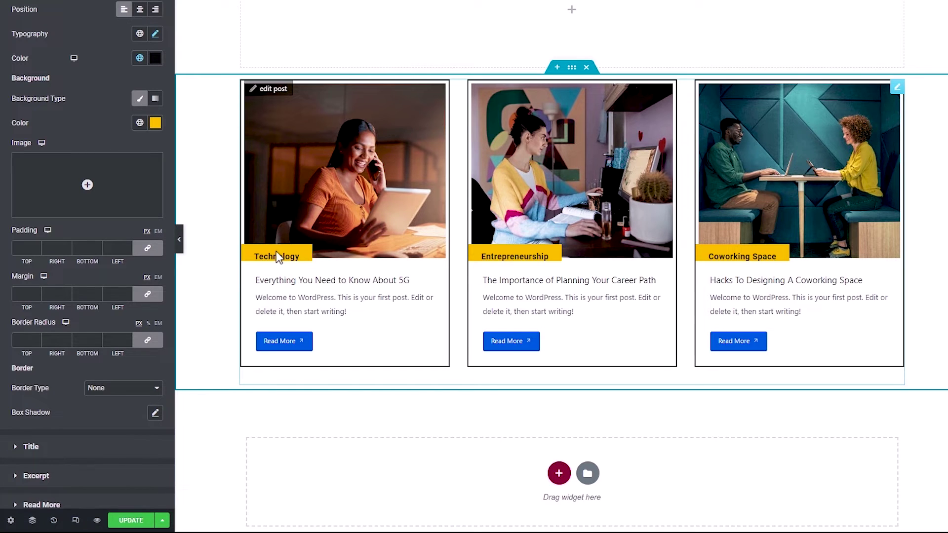
click(144, 248)
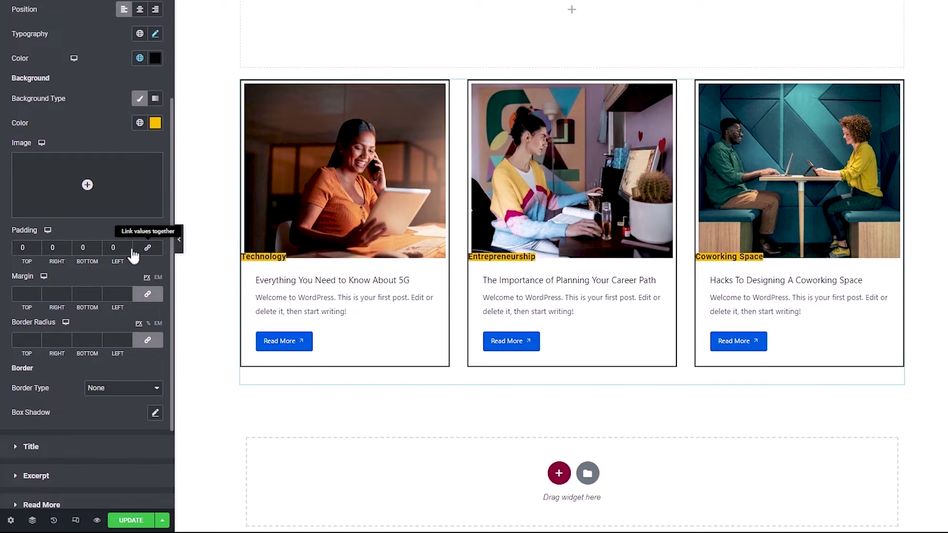
click(21, 249)
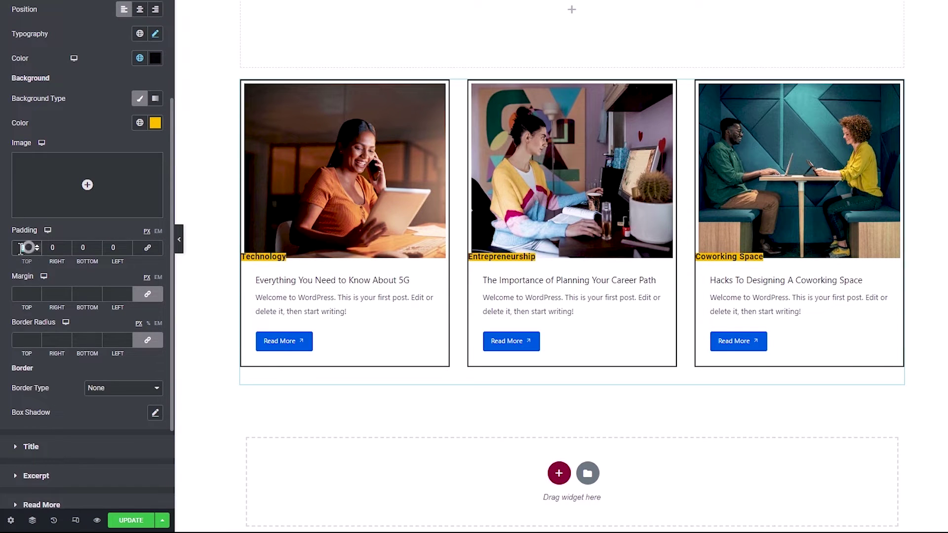
text(12)
click(84, 248)
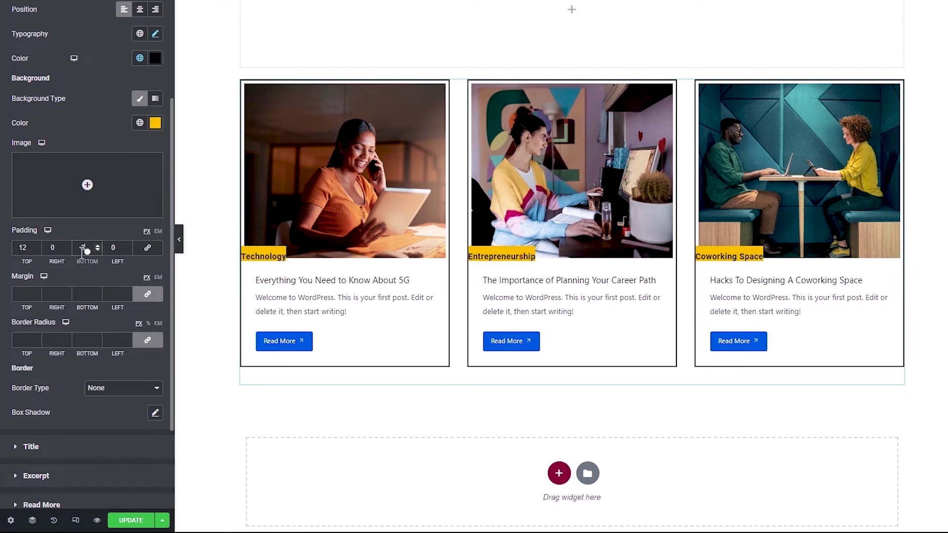
text(12)
click(63, 249)
text(20)
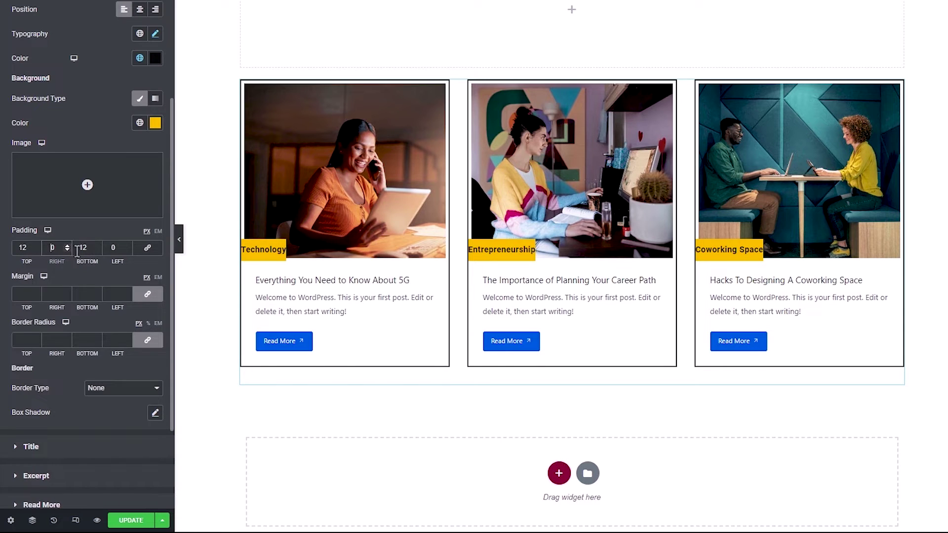
click(105, 249)
text(20)
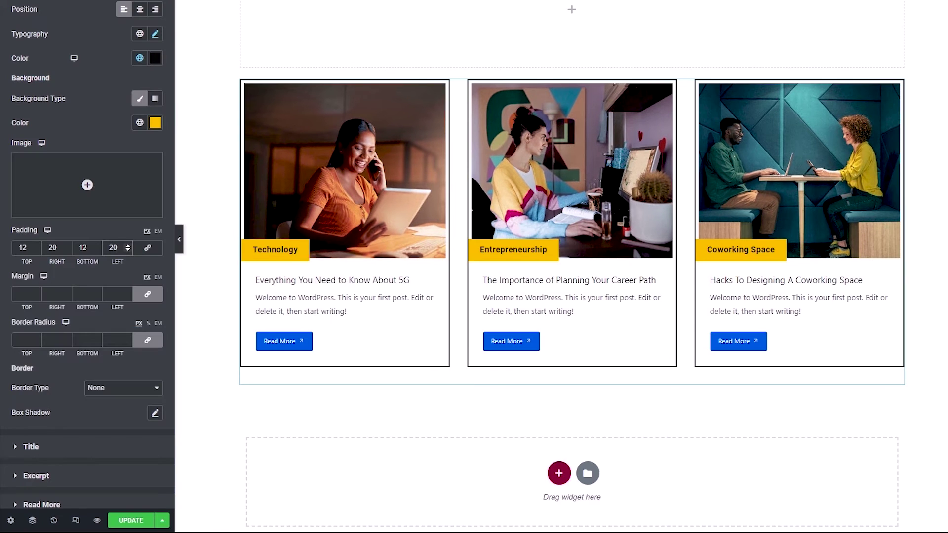
- Unlink the category labels' margins and set the bottom and left values to 20 px, with 0 for the others
click(147, 294)
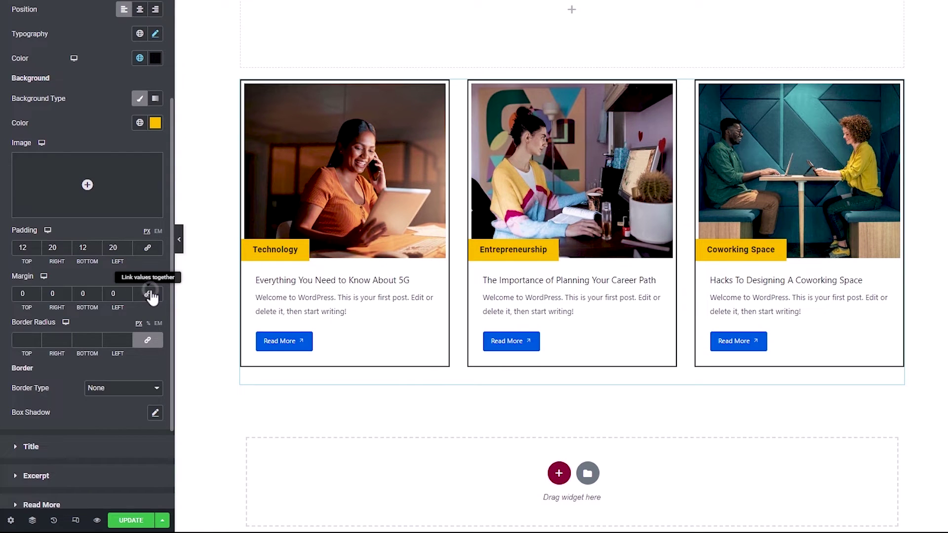
double_click(94, 294)
text(20)
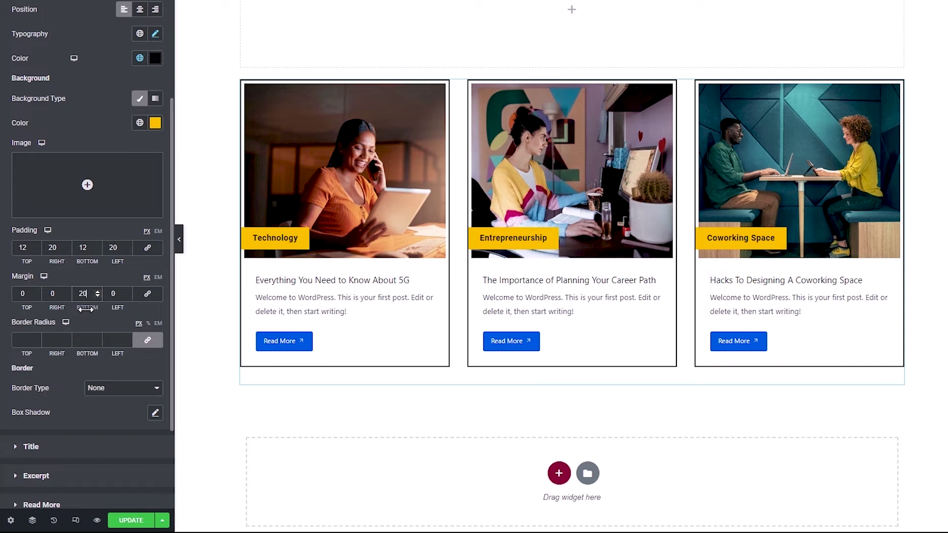
double_click(115, 301)
text(20)
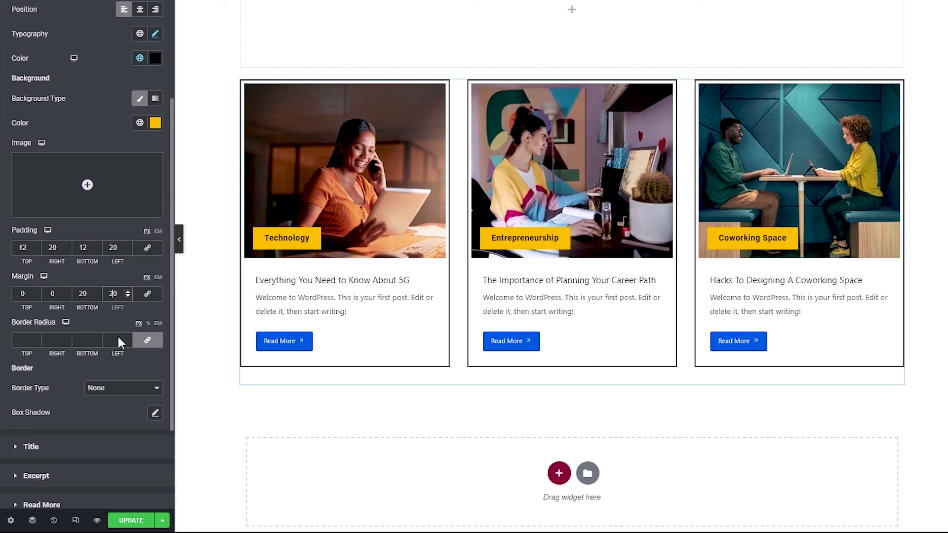
- Give the category labels a solid border, 2 px wide on all sides, in the global color 1C1C1C
click(99, 388)
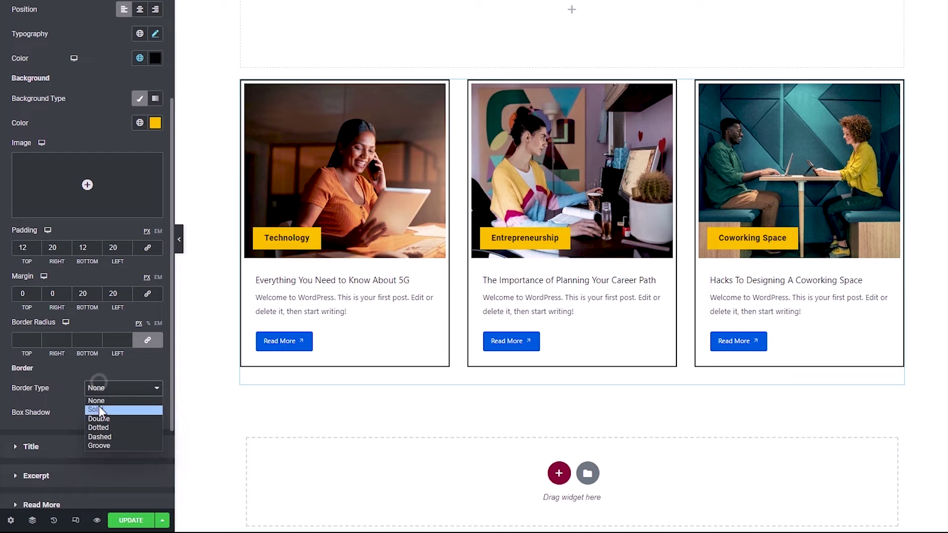
click(98, 409)
click(32, 425)
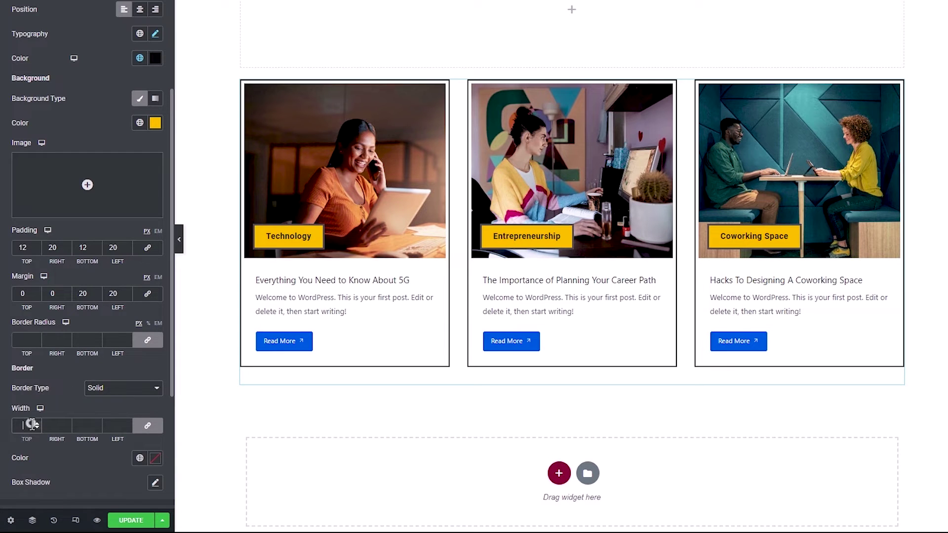
text(2)
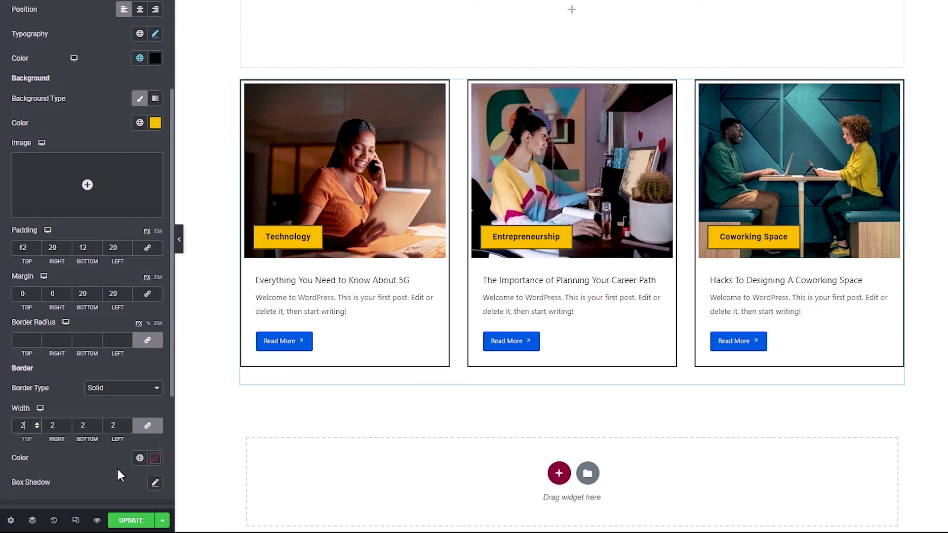
click(140, 458)
scroll(85, 395, down, 5)
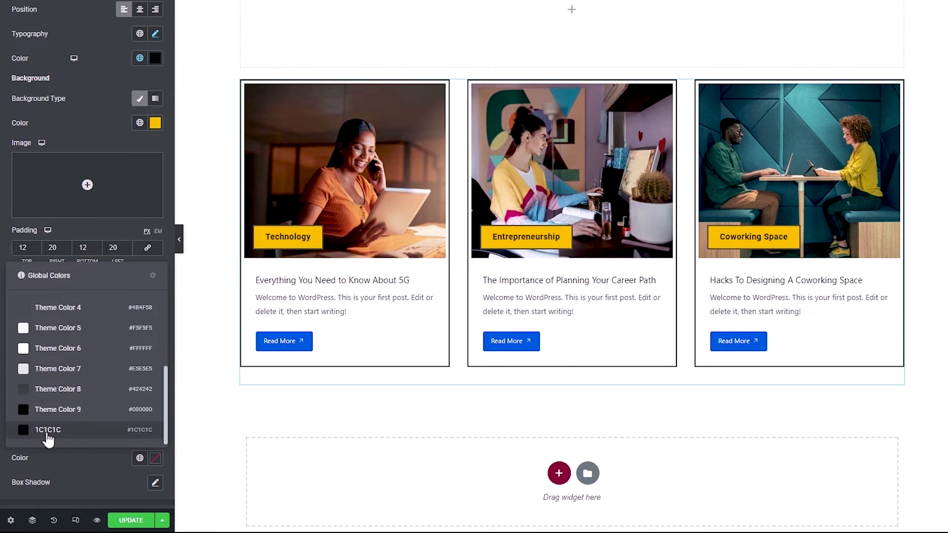
click(58, 431)
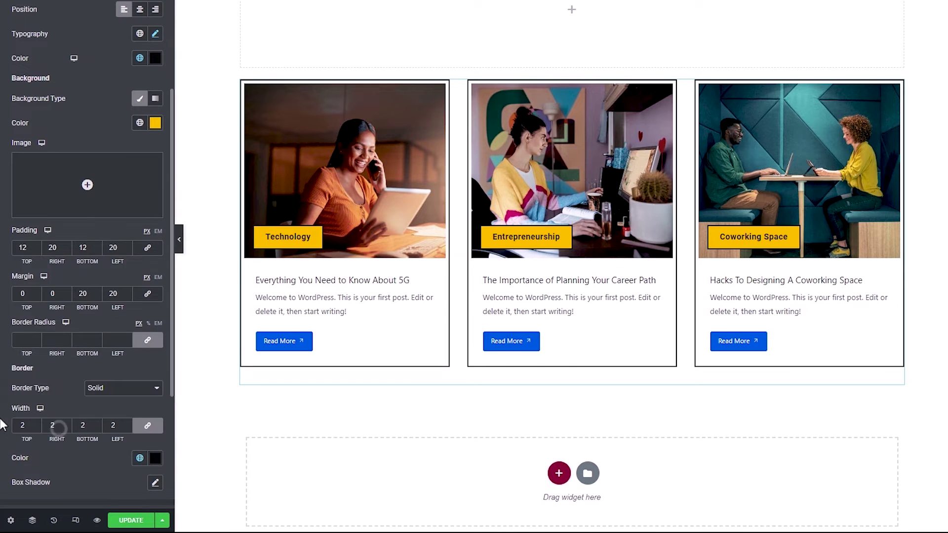
- Add a box shadow to the category labels with the color #111111
scroll(165, 316, down, 4)
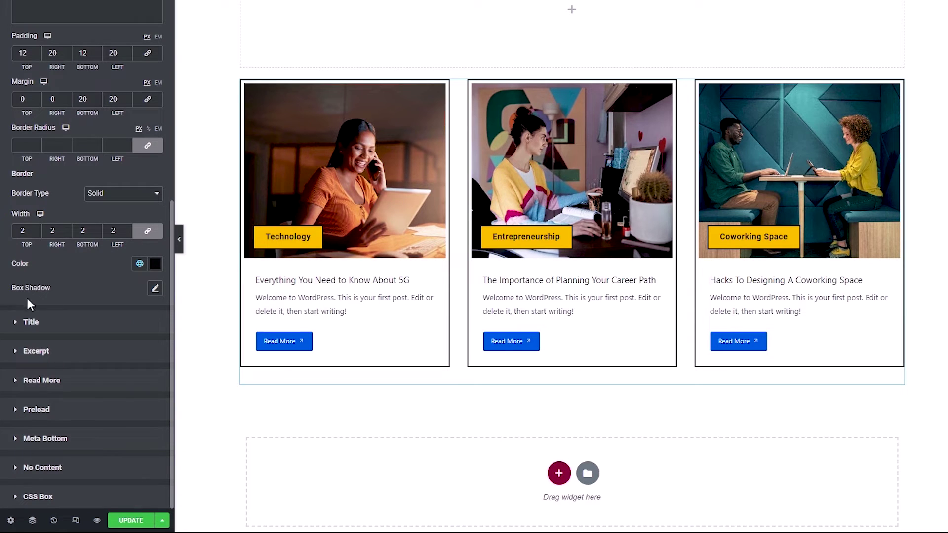
click(155, 289)
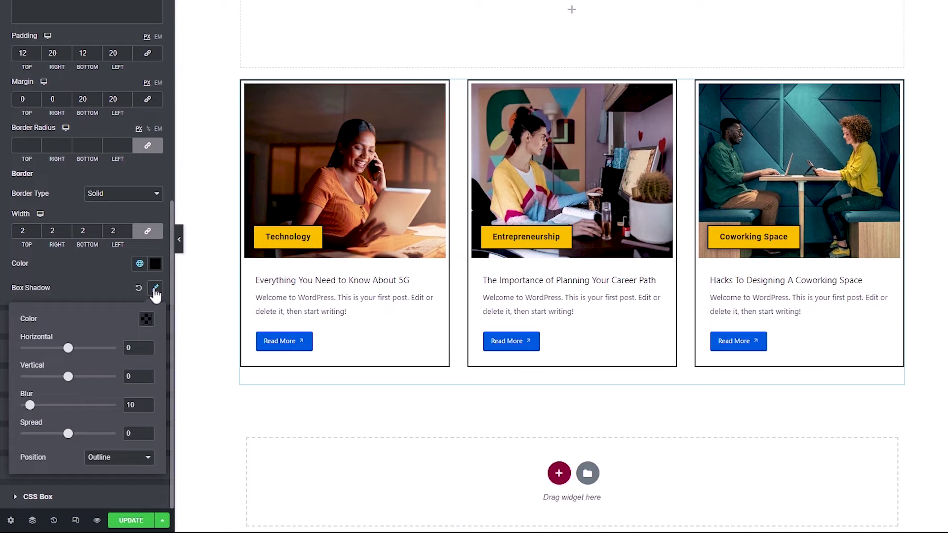
click(147, 324)
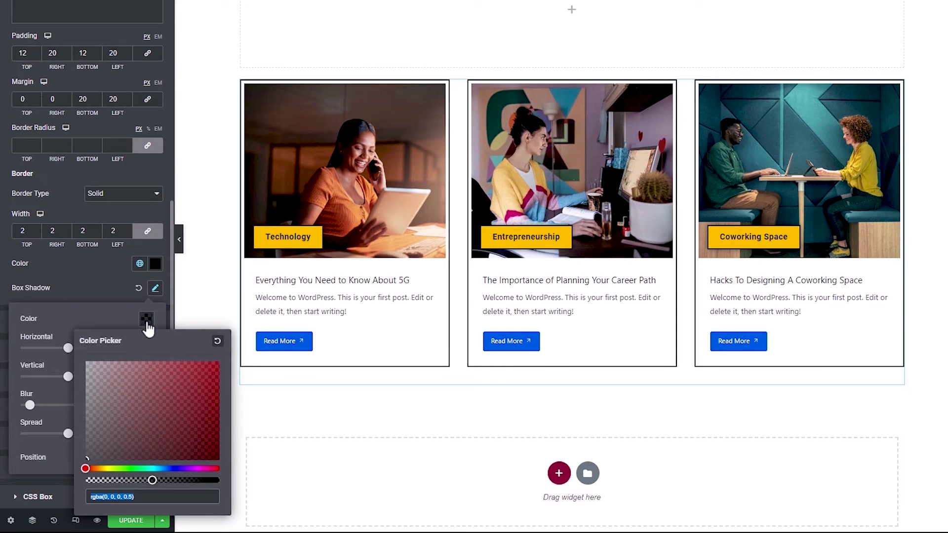
text(#)
text(111111)
click(81, 317)
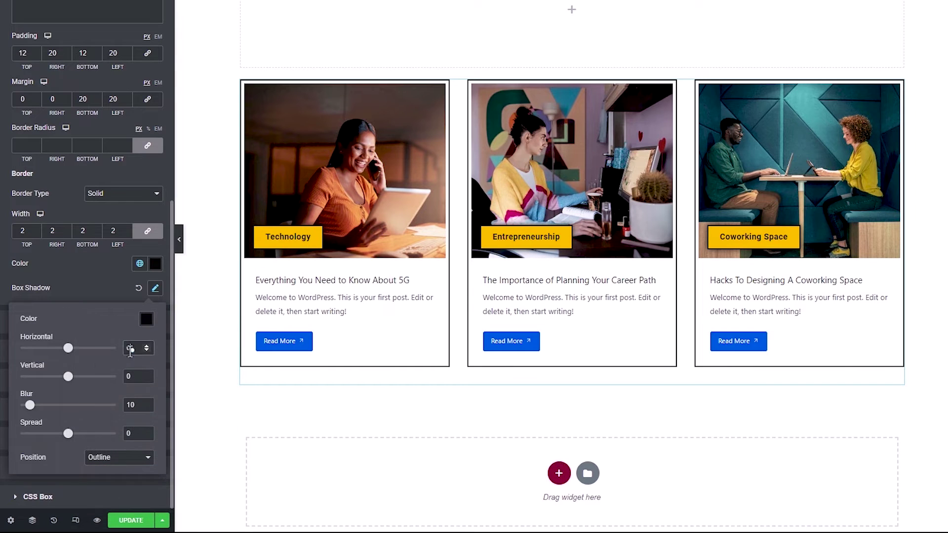
- Set the category labels' box shadow to 3 horizontal, 3 vertical and 0 blur
text(3)
key(Tab)
text(3)
double_click(133, 403)
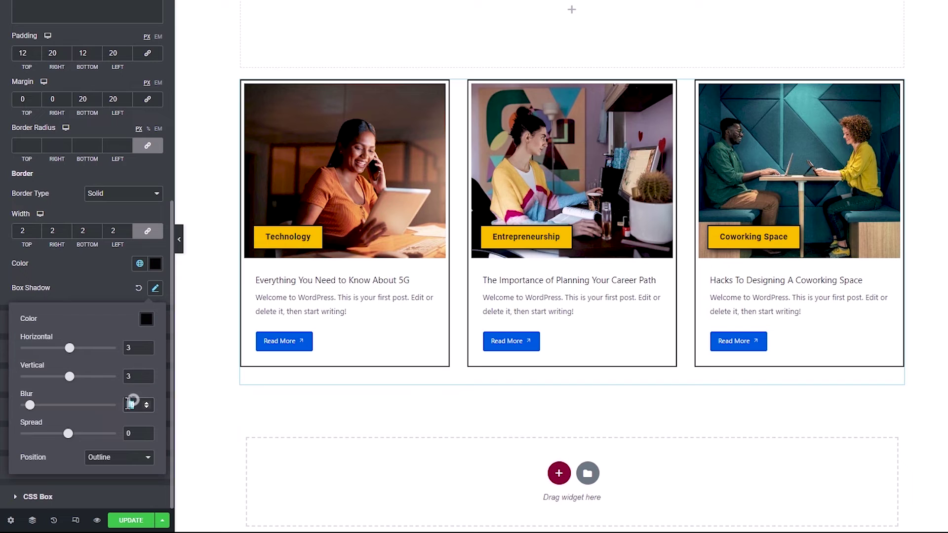
text(0)
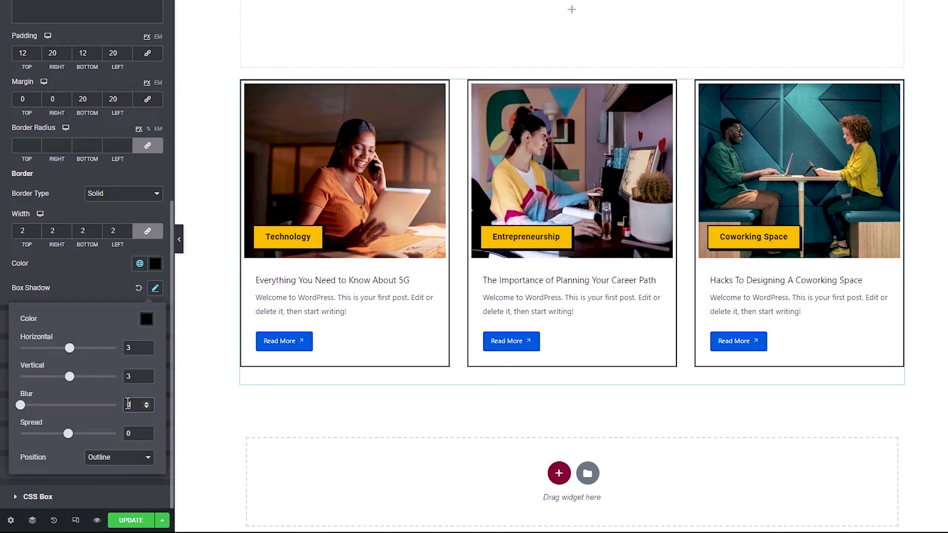
click(4, 284)
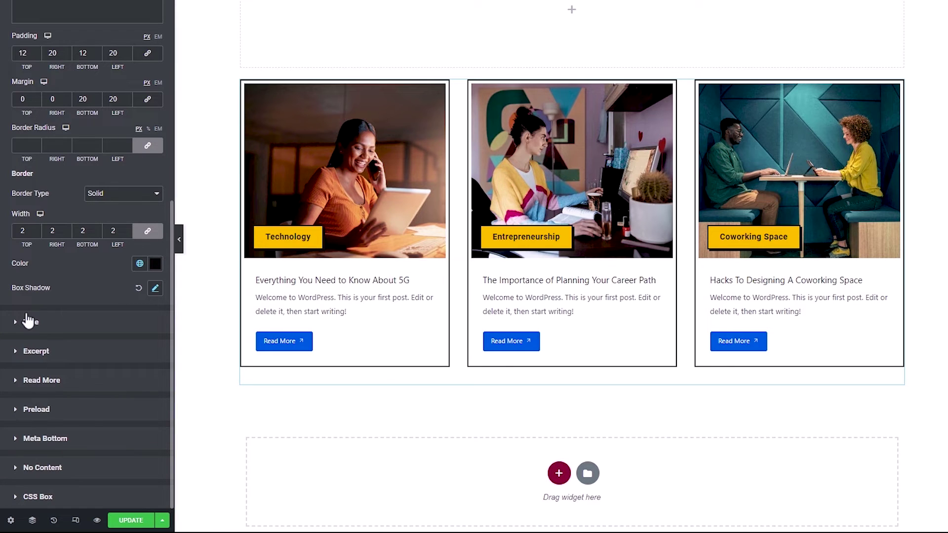
- Set the post titles' normal typography to the Mulish font family at 22 px
click(29, 322)
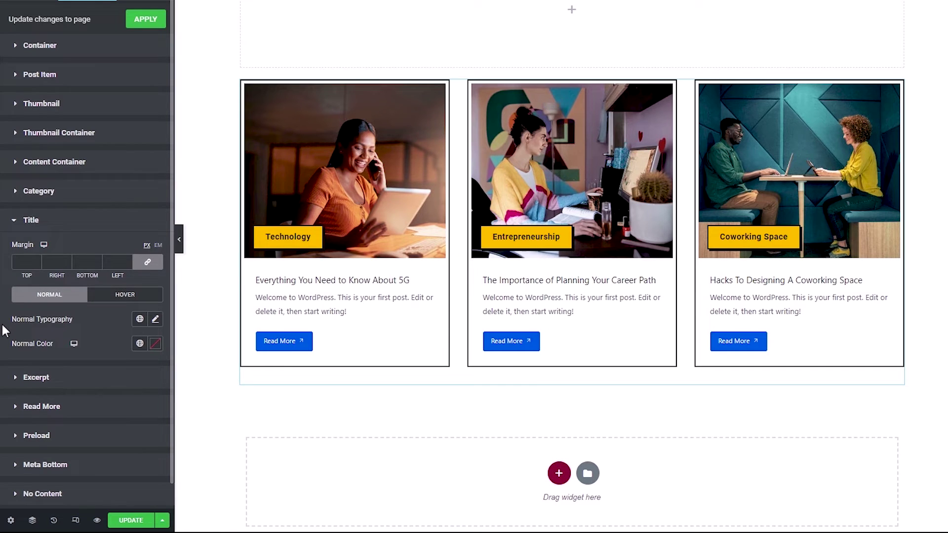
click(155, 320)
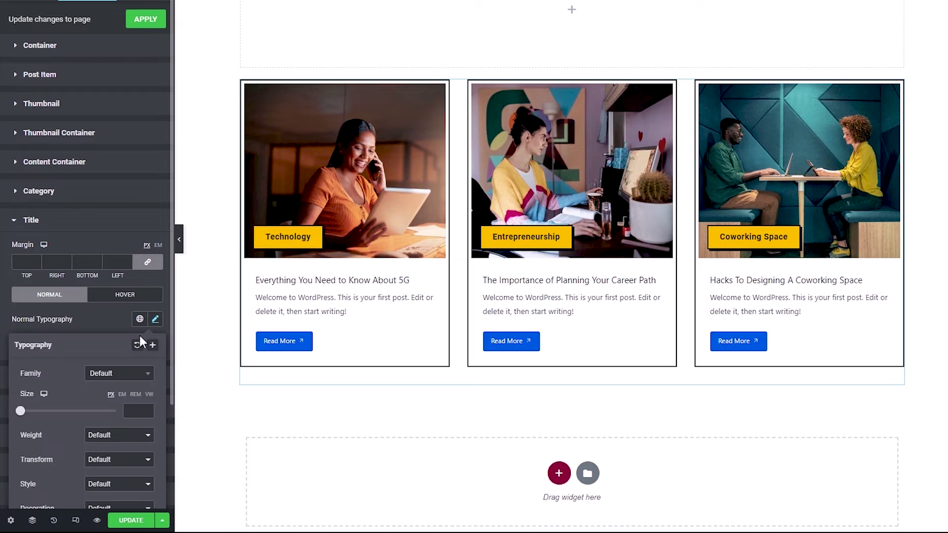
click(115, 373)
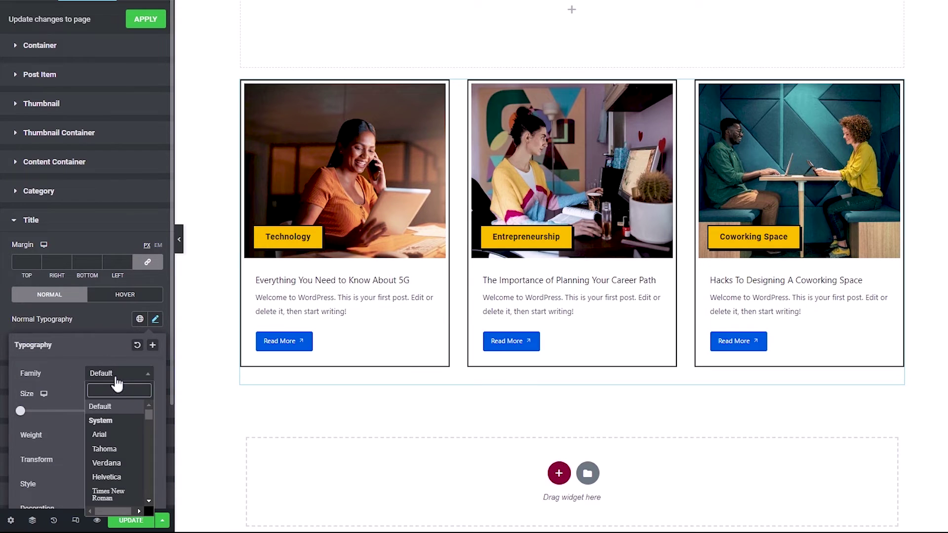
text(Mulis)
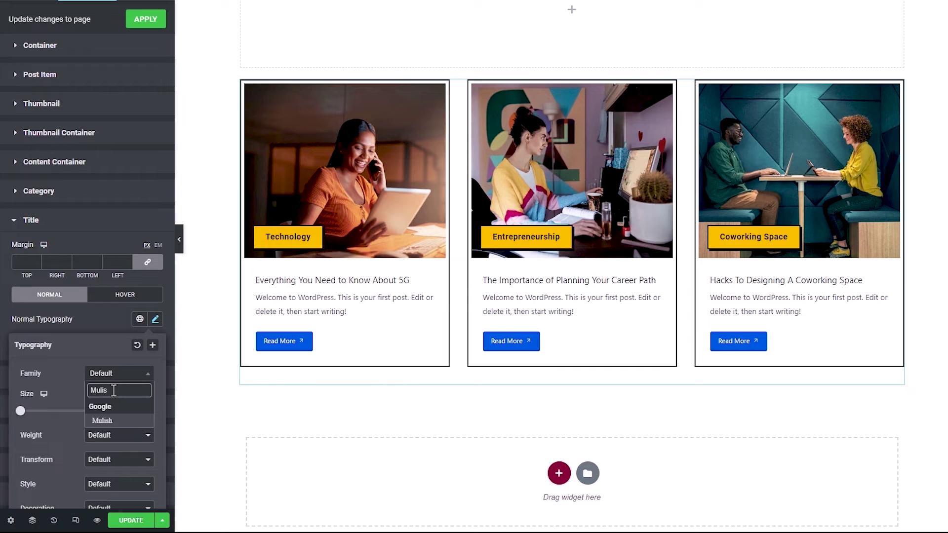
click(104, 419)
scroll(108, 416, down, 3)
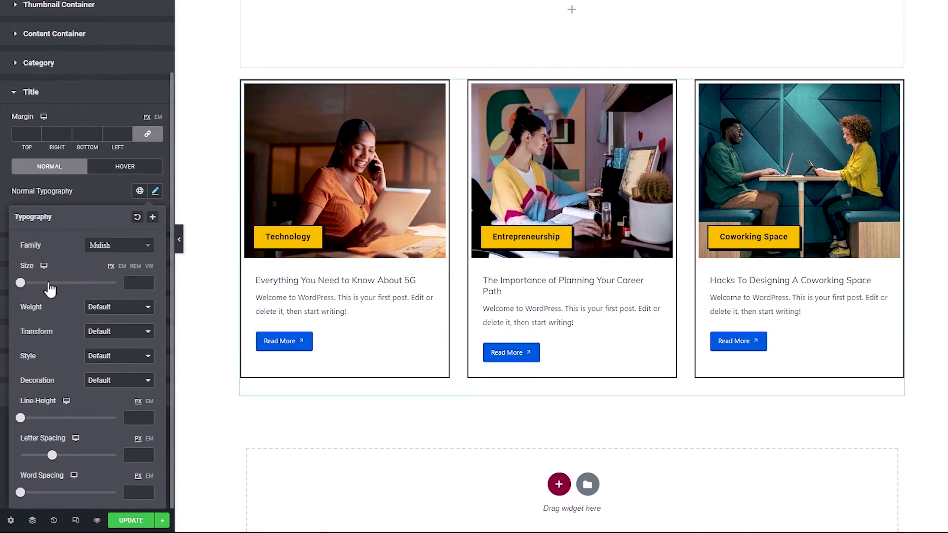
click(127, 283)
text(22)
- Give the post titles a weight of 800 (Extra Bold) and a line height of 30 px
click(105, 307)
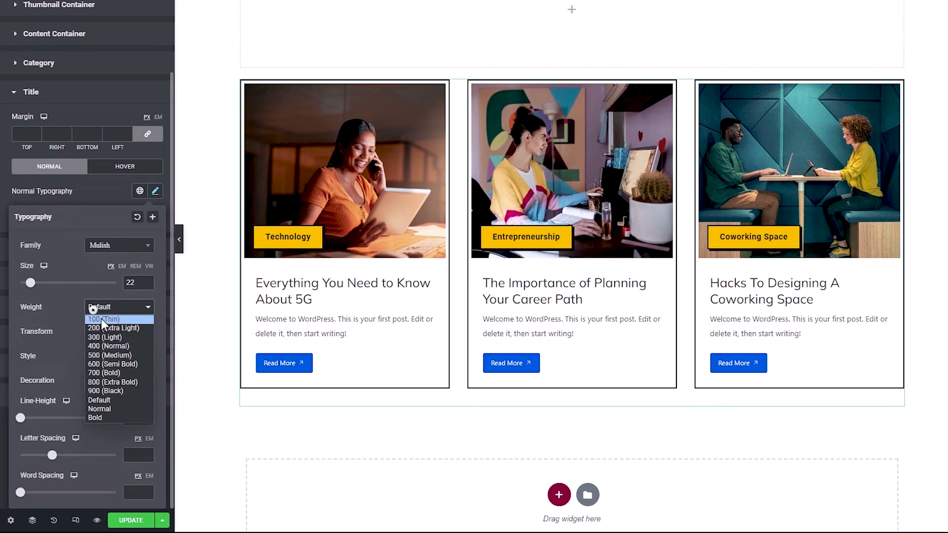
click(115, 383)
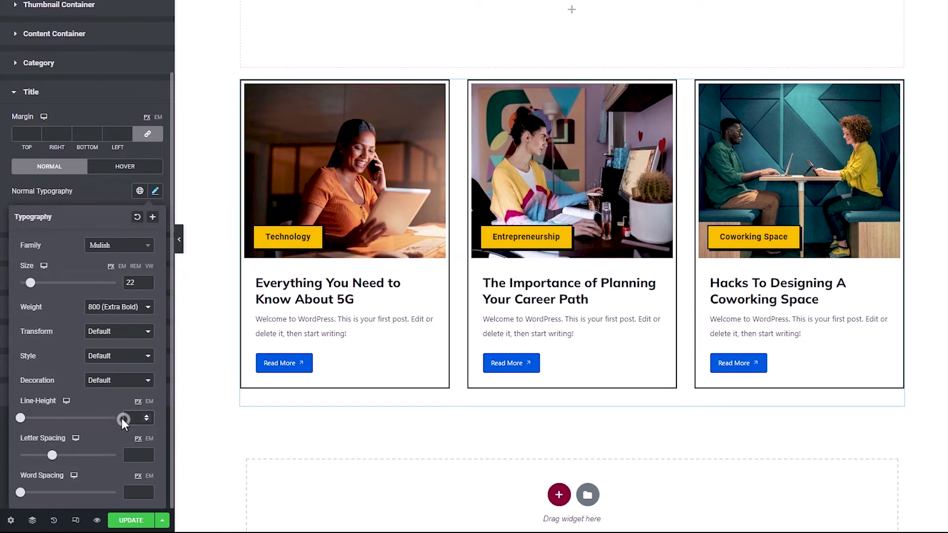
click(121, 418)
text(30)
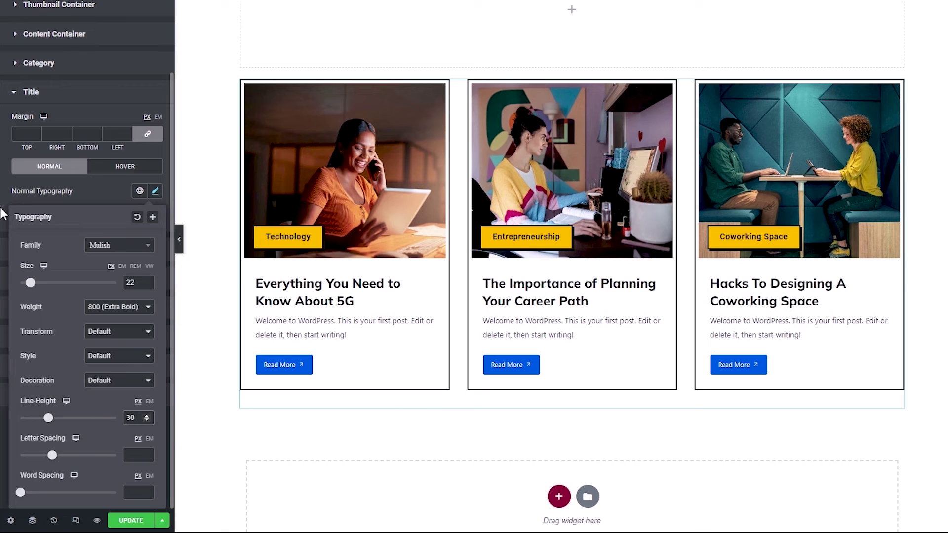
click(2, 213)
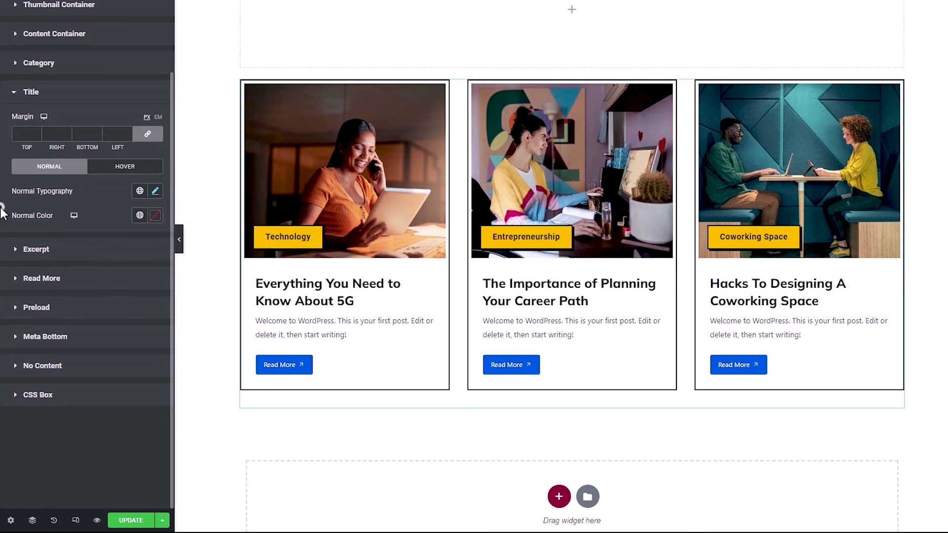
- Apply the global color 1C1C1C to the post titles in their normal state
click(139, 216)
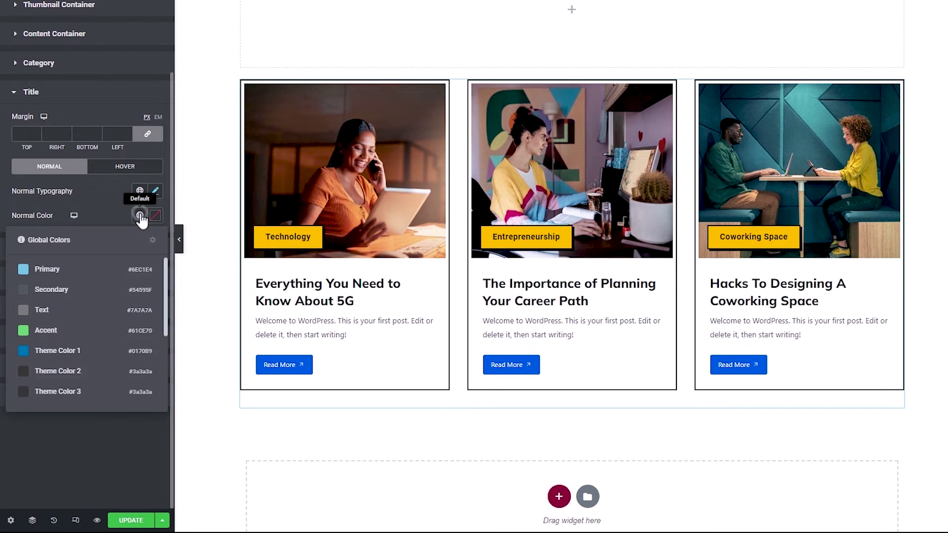
scroll(106, 311, down, 3)
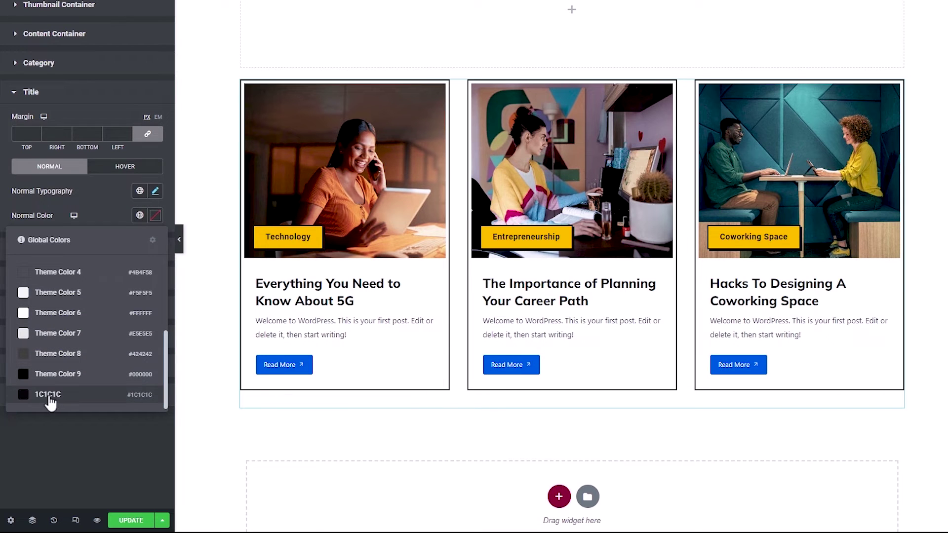
click(48, 396)
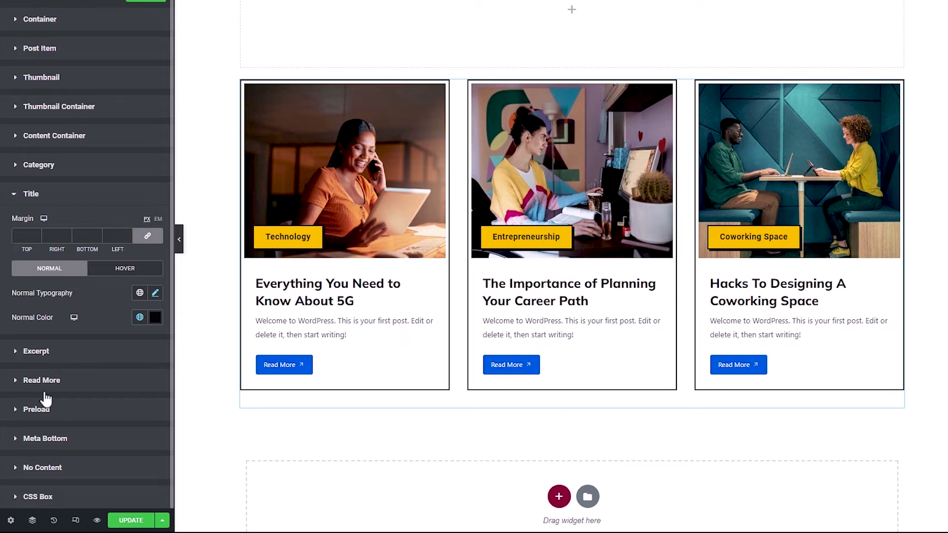
- Set the post excerpts' typography to the Mulish font family at 16 px
click(46, 351)
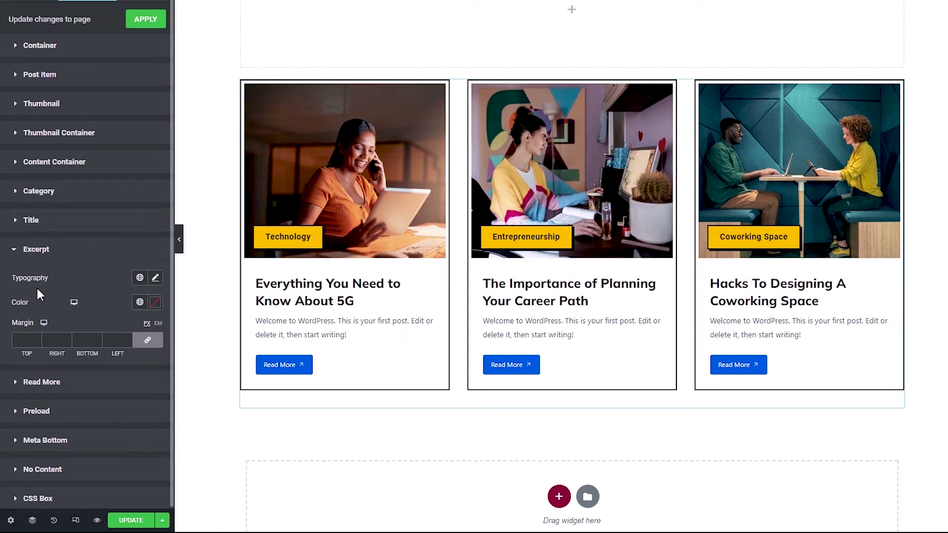
click(155, 277)
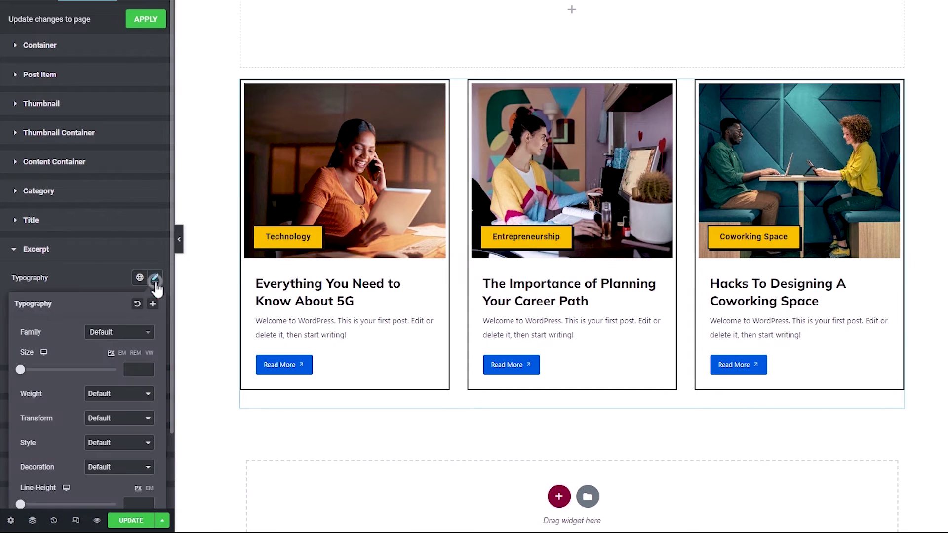
click(109, 332)
text(Mulis)
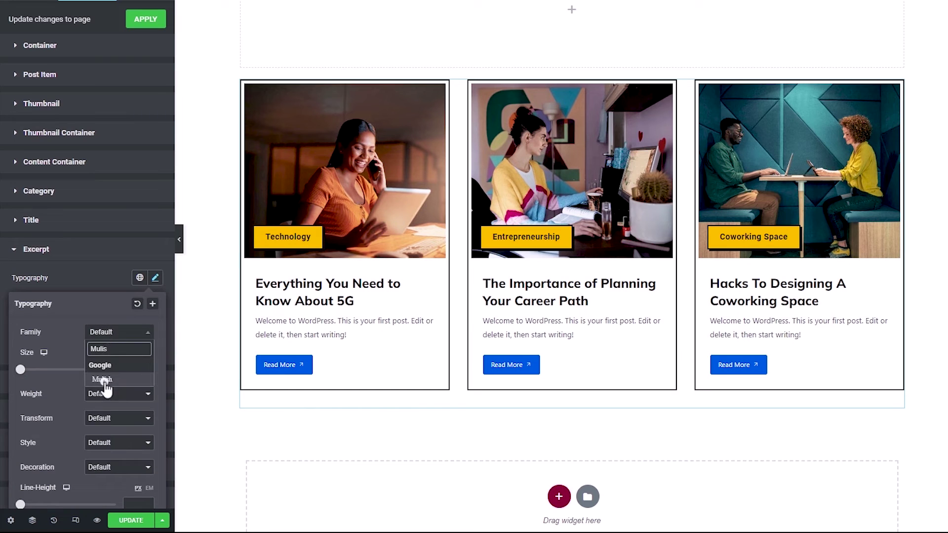
click(105, 379)
scroll(105, 386, down, 2)
click(140, 283)
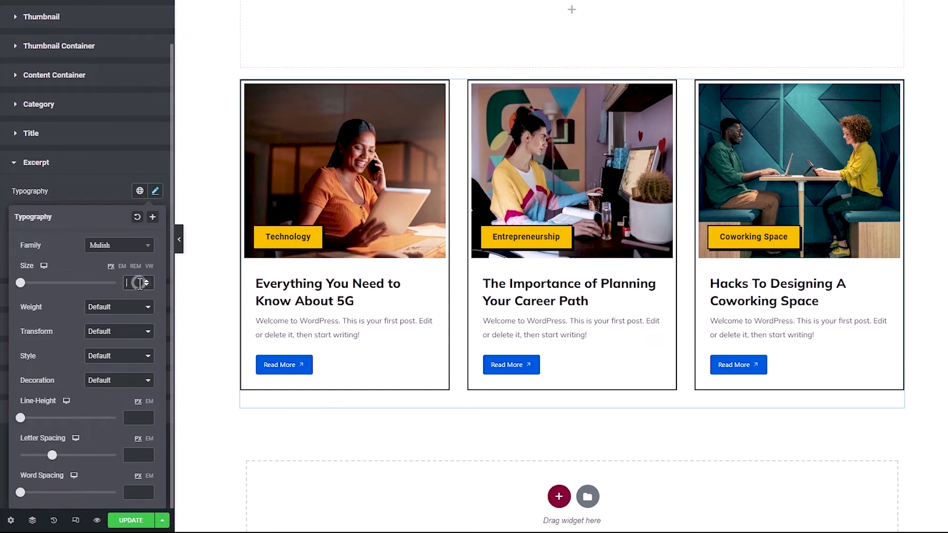
text(16)
- Give the post excerpts a weight of 400 (Normal) and a line height of 30 px
click(112, 306)
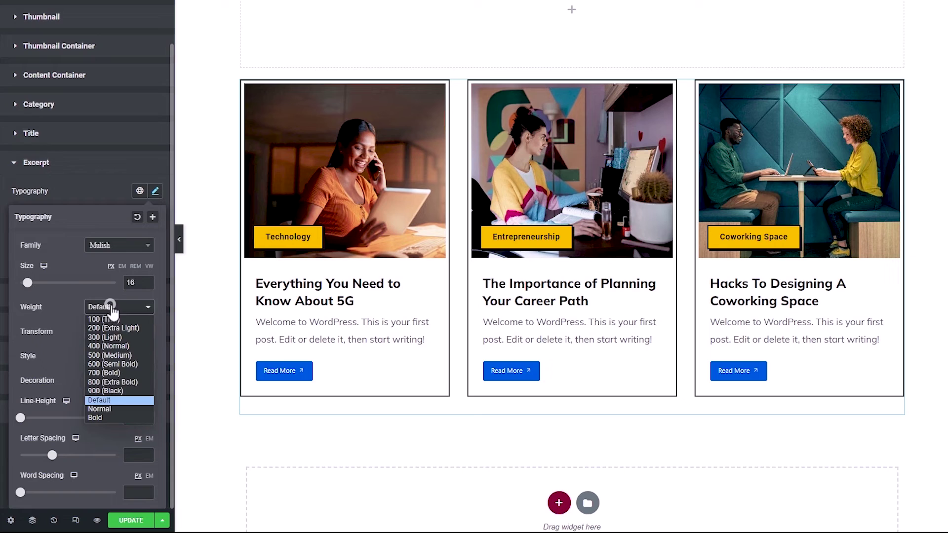
click(112, 345)
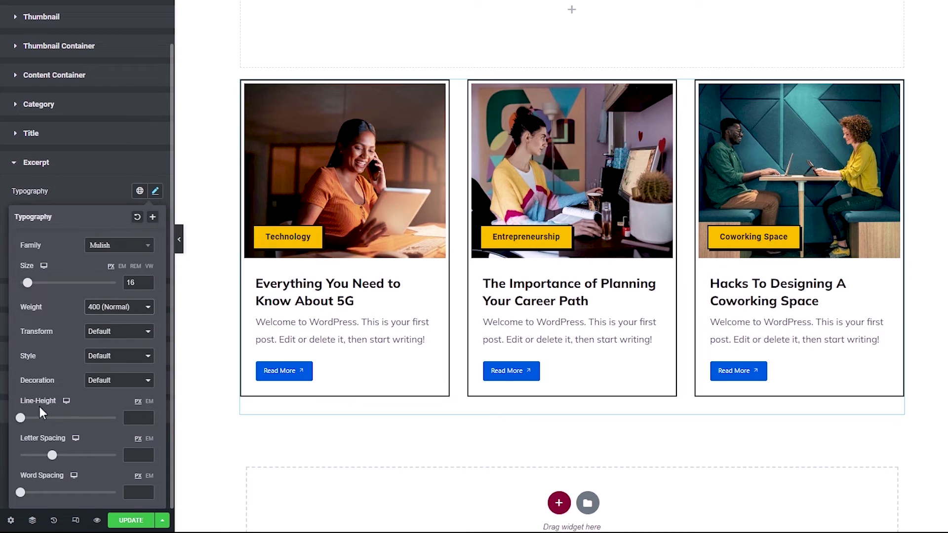
click(127, 418)
text(30)
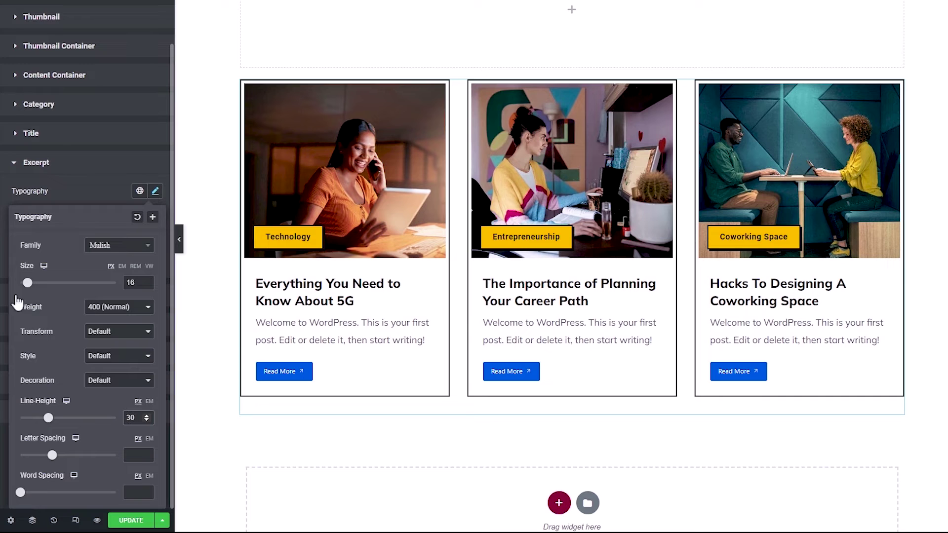
click(4, 218)
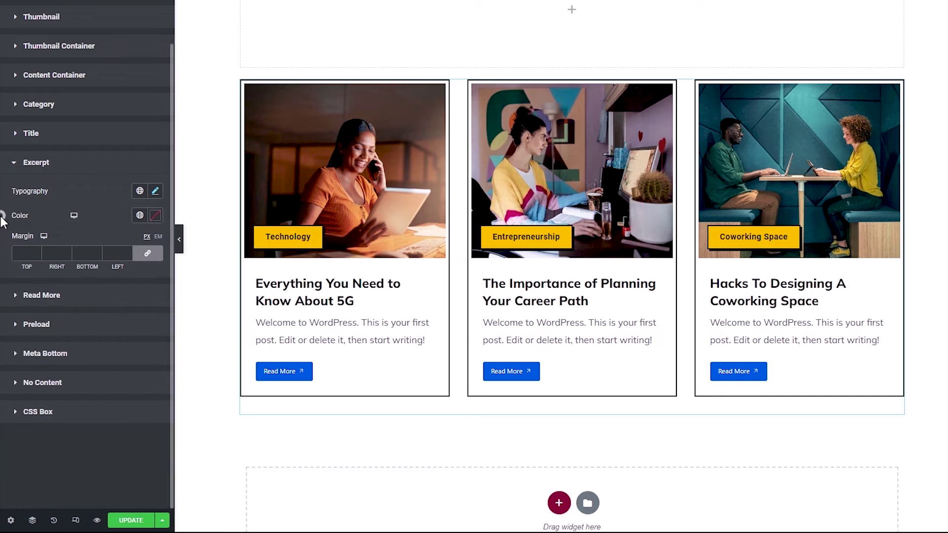
- Apply the global color 1C1C1C to the post excerpts
click(139, 215)
scroll(91, 313, down, 3)
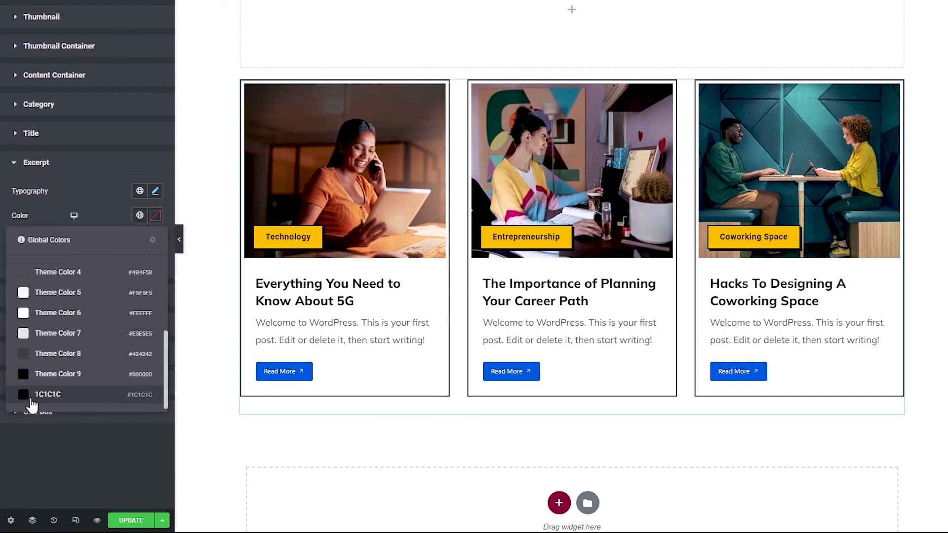
click(40, 394)
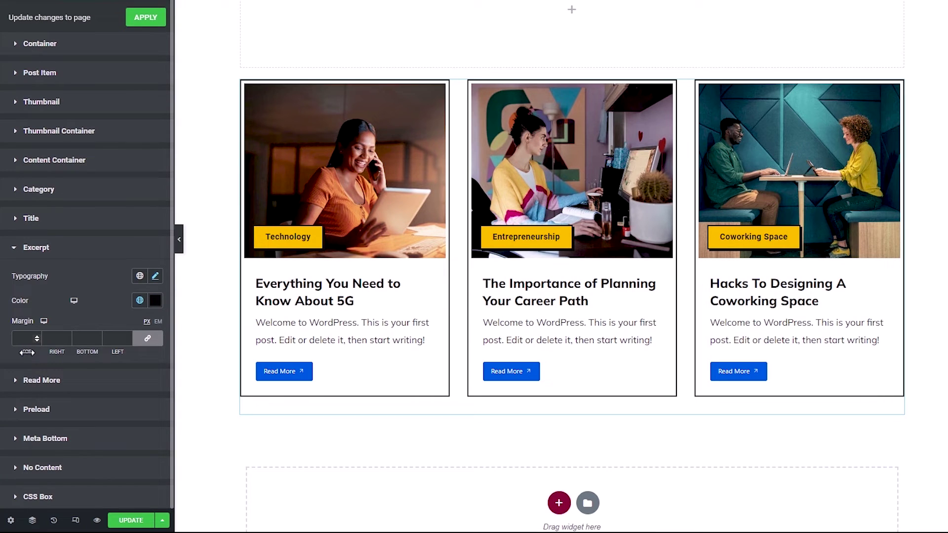
- Set the Read More buttons' typography to Mulish at 16 px with a bolder weight
click(28, 389)
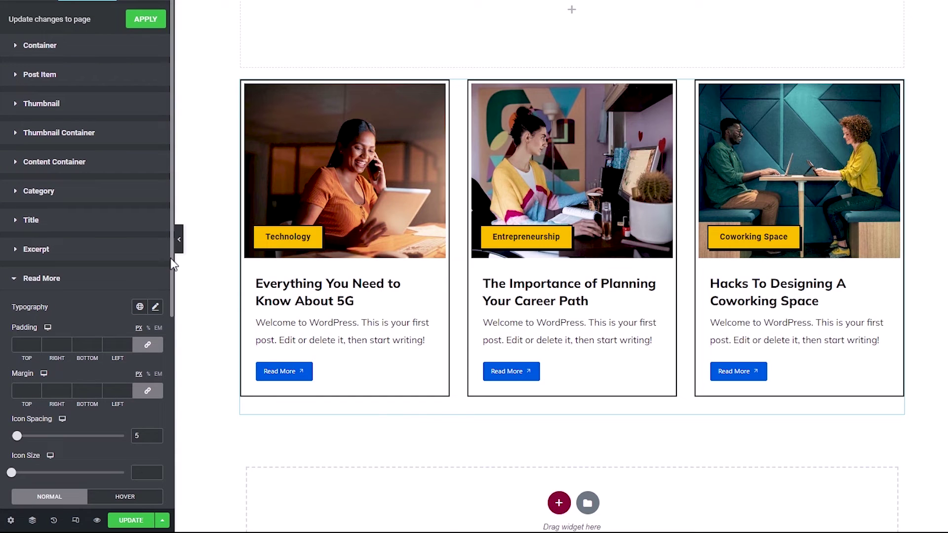
drag(171, 257, 170, 469)
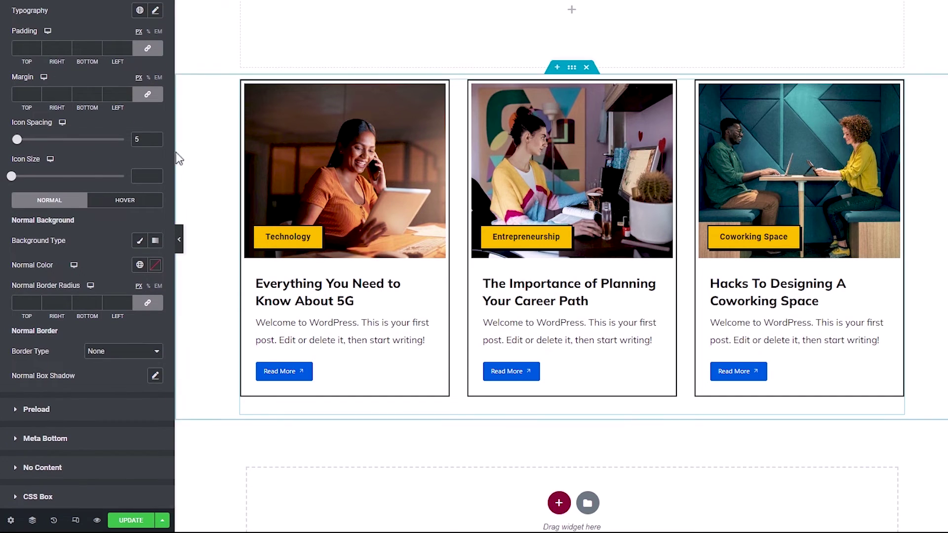
click(155, 11)
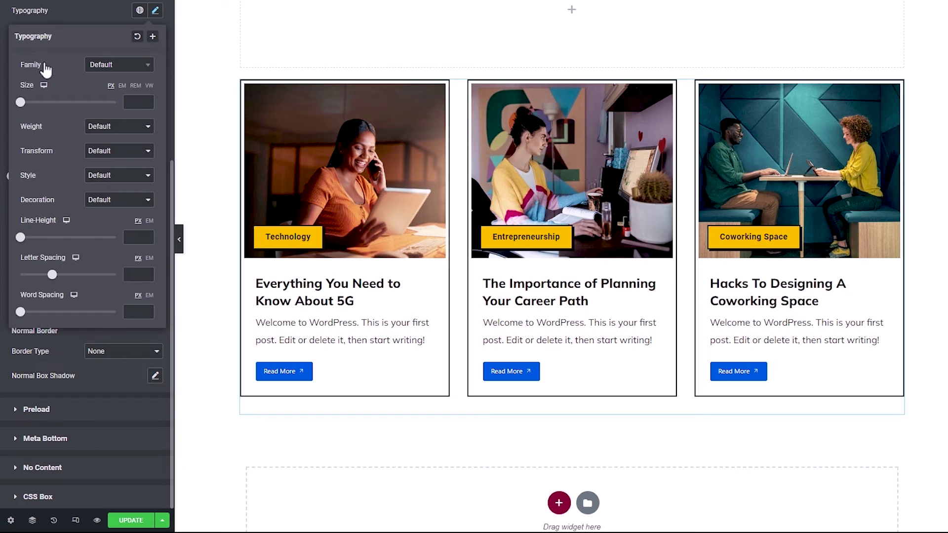
click(106, 65)
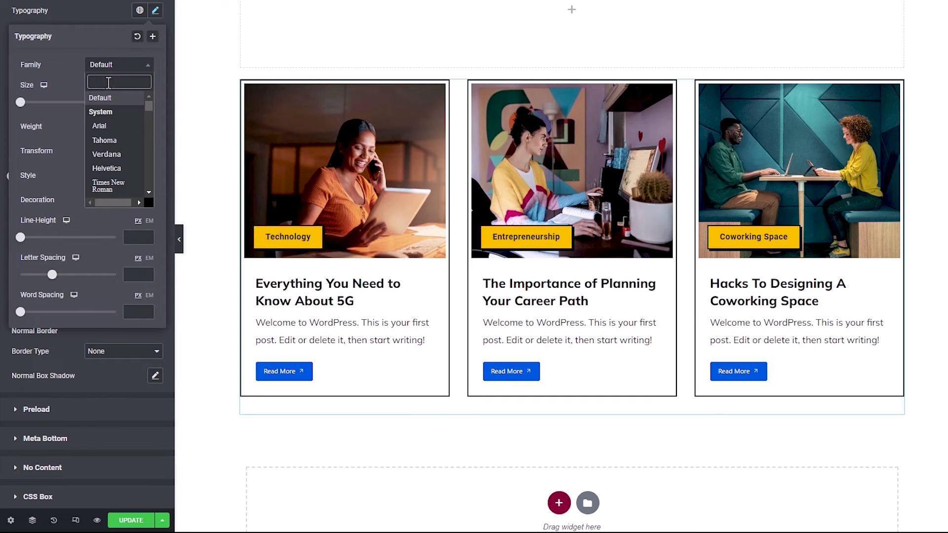
text(Mulis)
click(105, 112)
click(135, 101)
text(16)
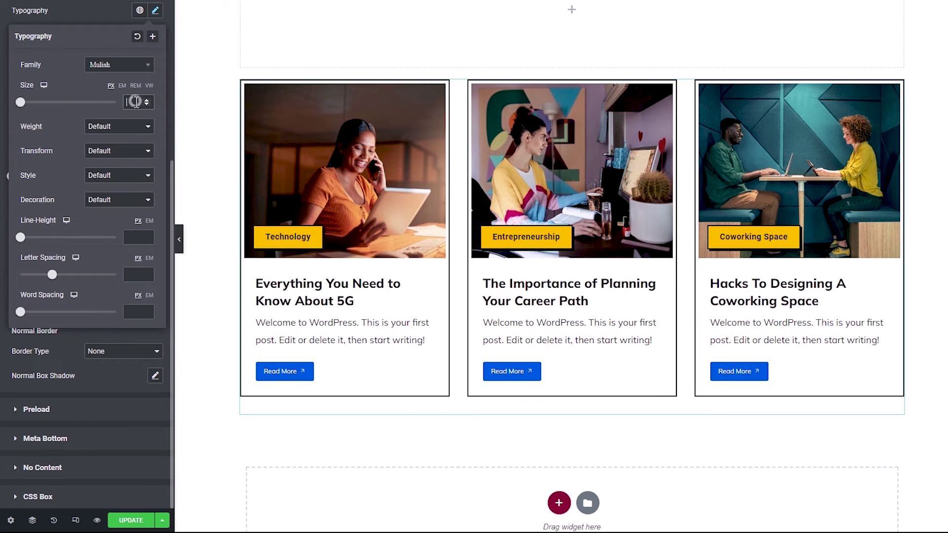
click(106, 126)
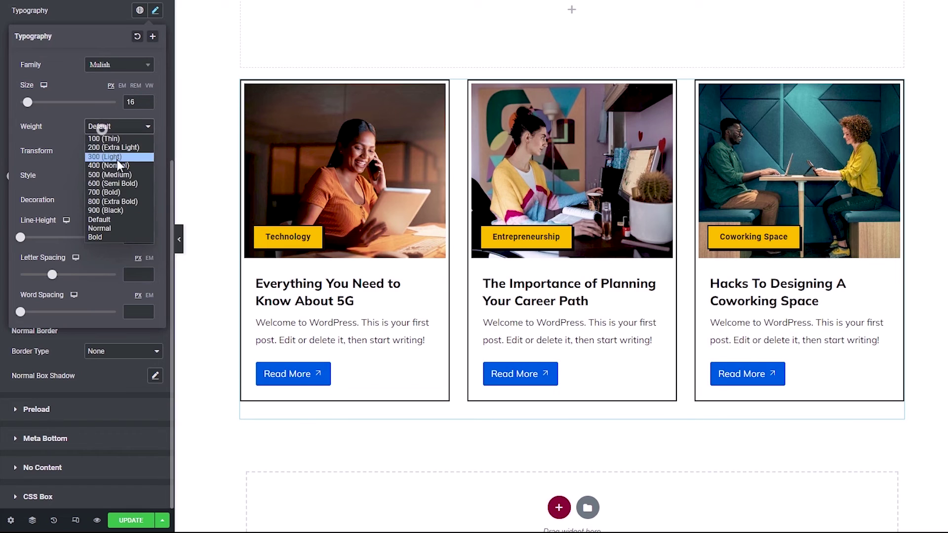
click(111, 189)
click(3, 85)
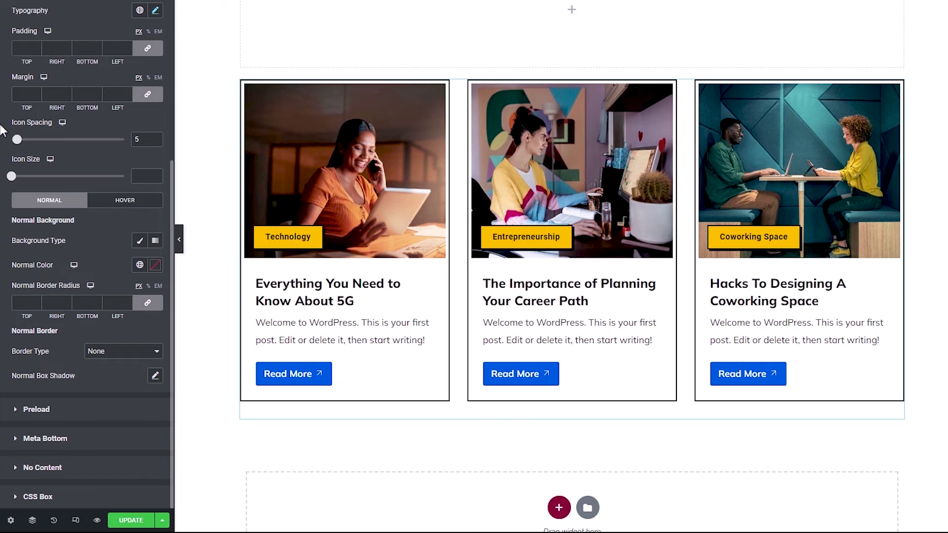
- Set the Read More buttons' icon spacing to 10 and icon size to 15
double_click(137, 139)
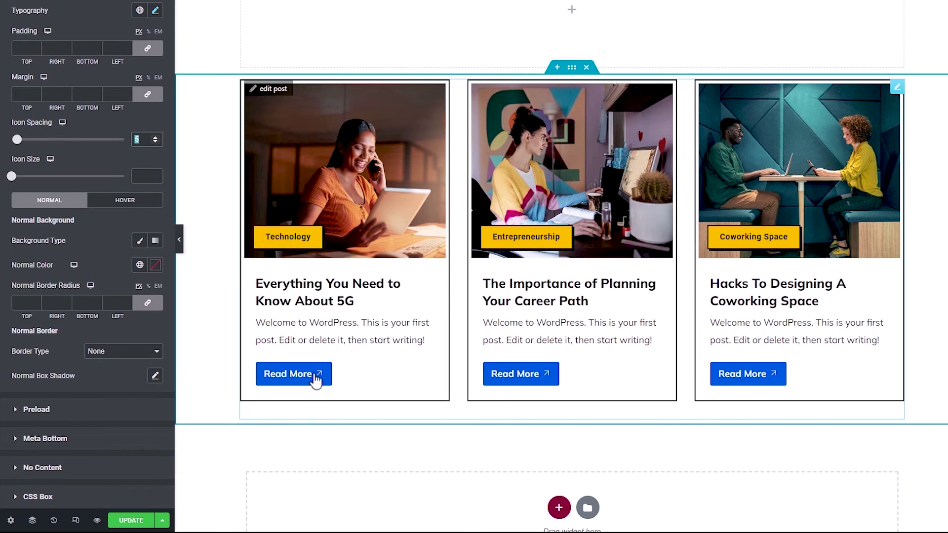
text(10)
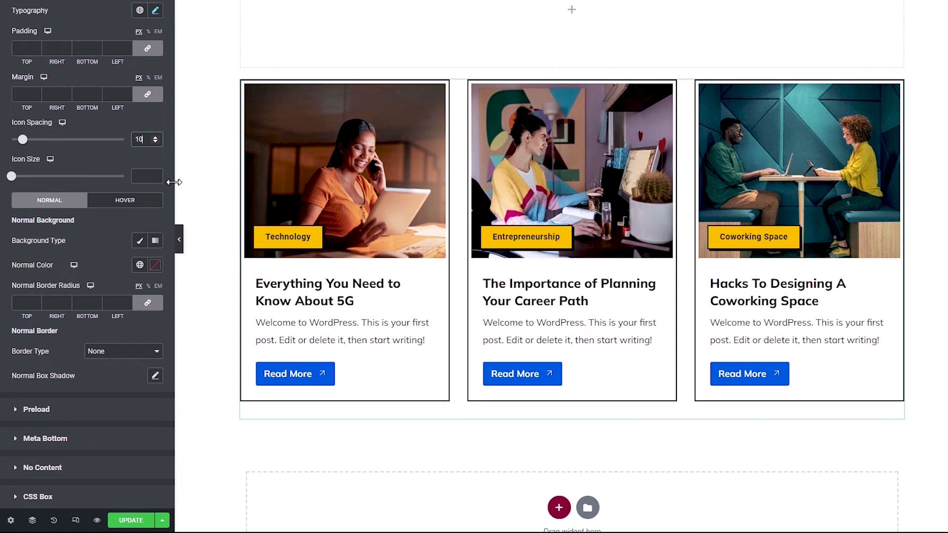
click(140, 176)
text(15)
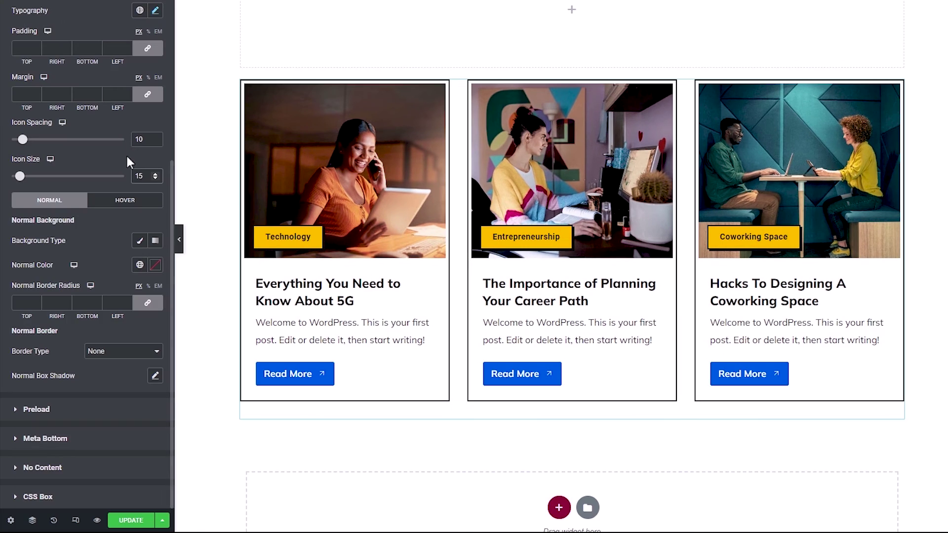
- Try the Underline decoration on the Read More buttons' text and return the decoration to Default
click(155, 10)
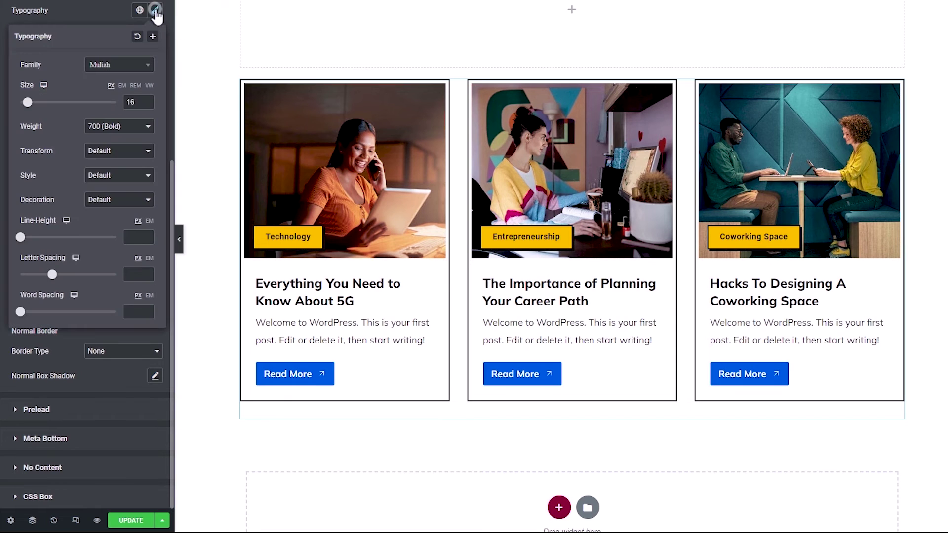
click(101, 200)
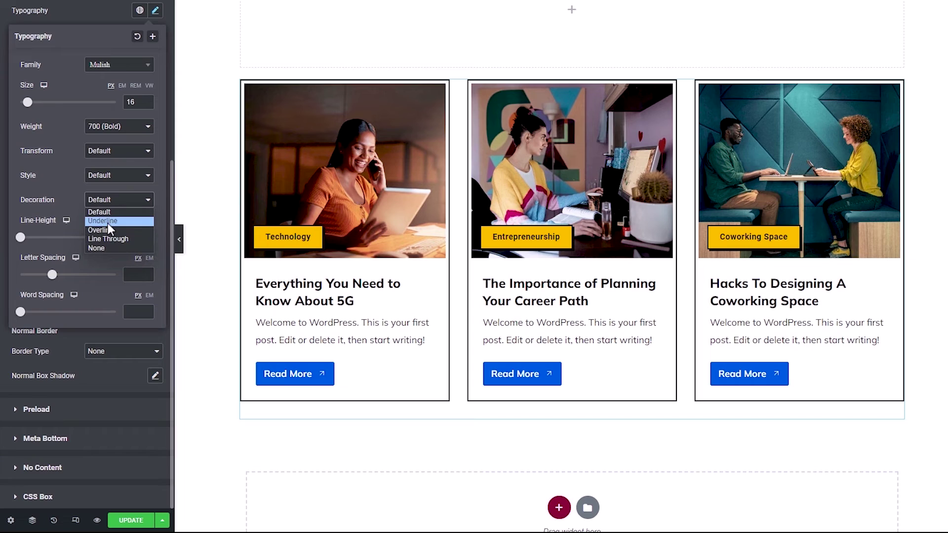
click(107, 222)
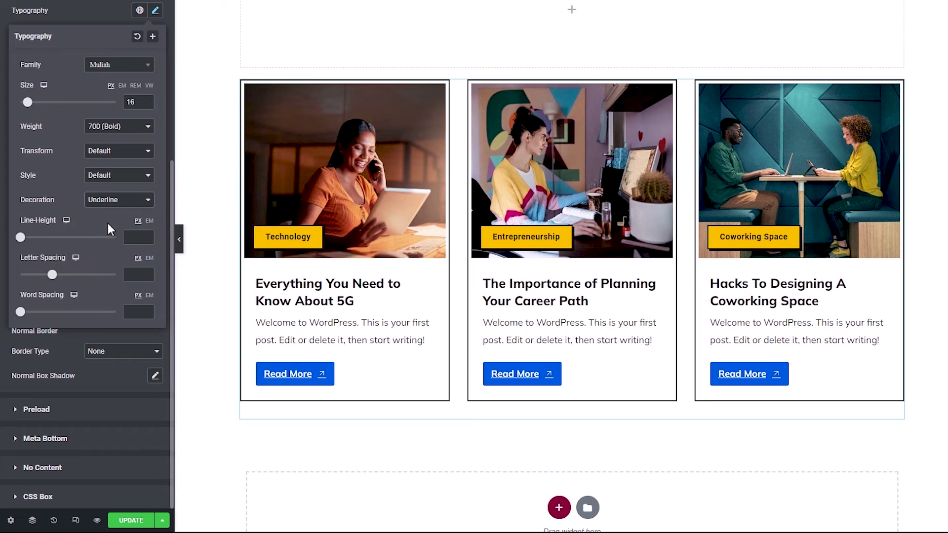
click(107, 200)
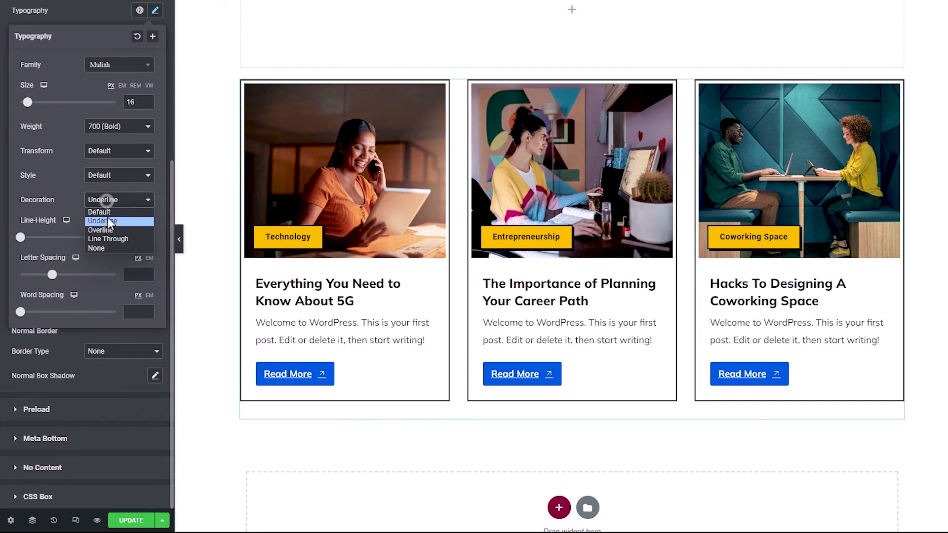
click(107, 212)
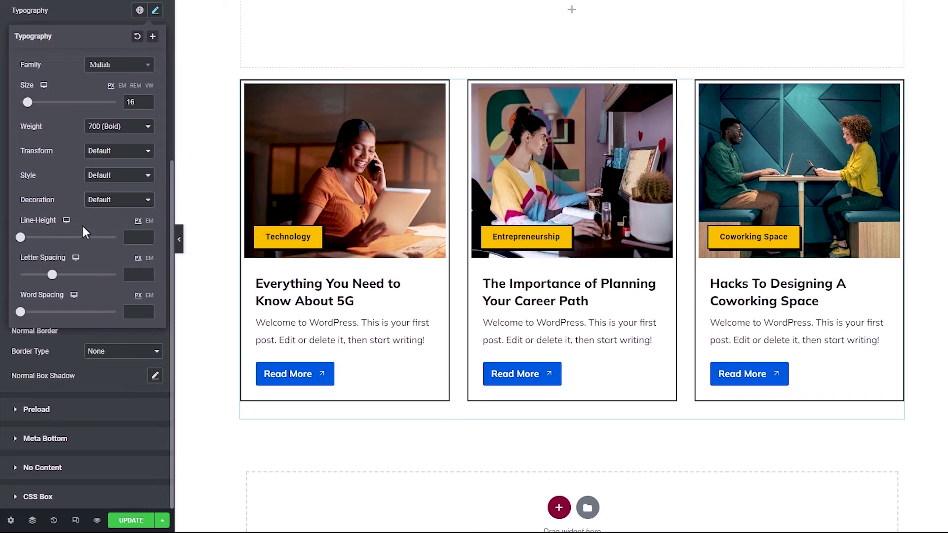
click(2, 89)
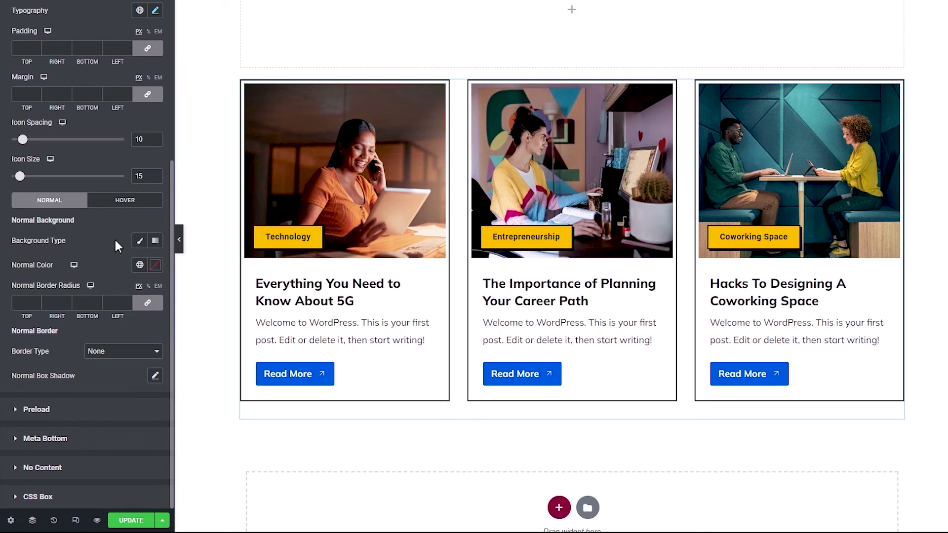
- Give the Read More buttons' normal state a classic background in the fully transparent color #02010100
click(142, 241)
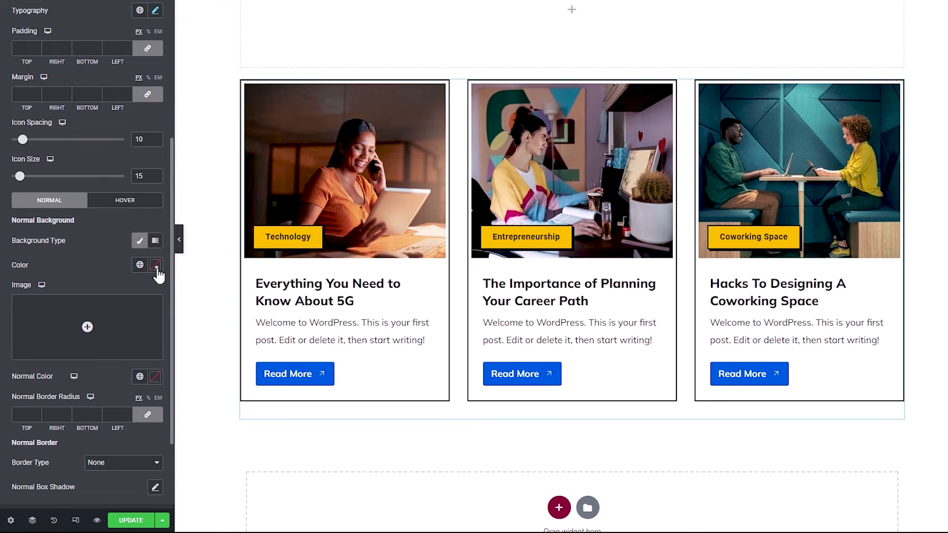
click(156, 266)
drag(154, 427, 3, 437)
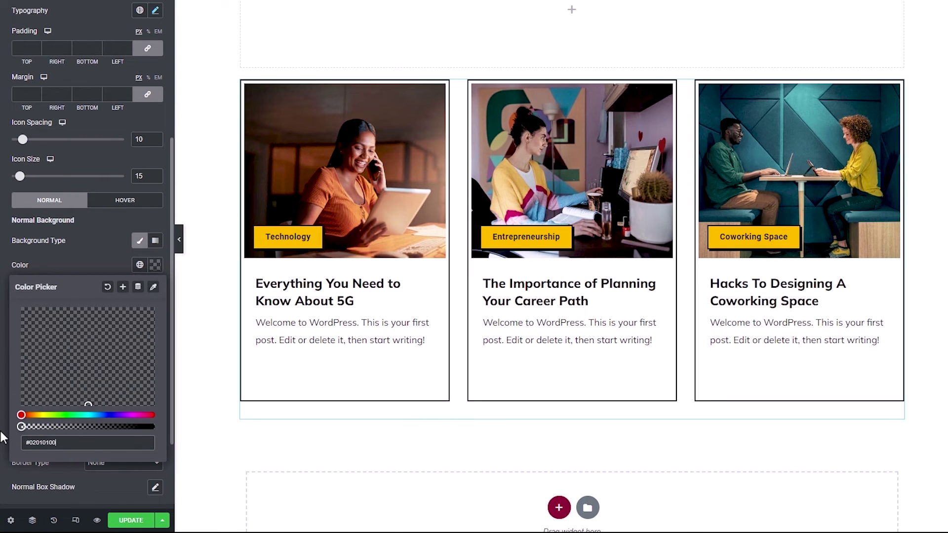
click(3, 293)
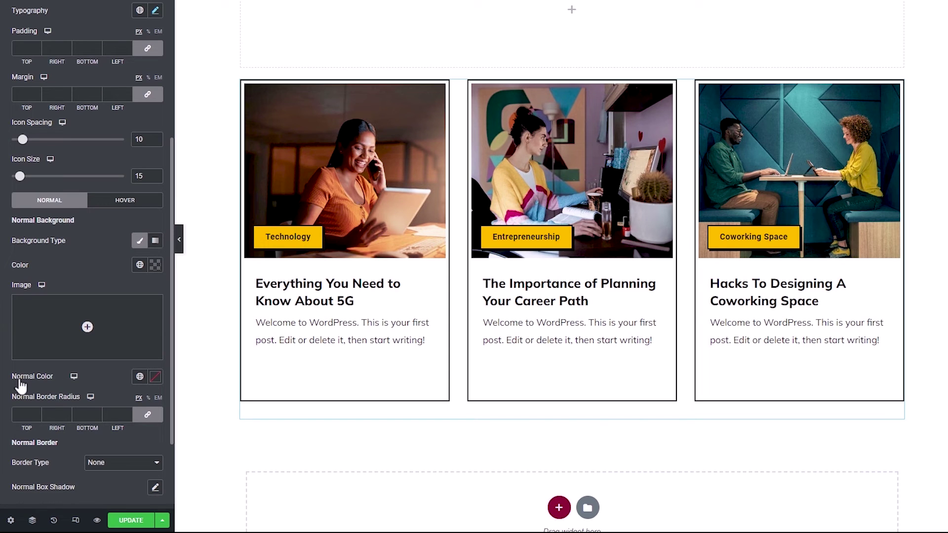
- Apply the global color 1C1C1C to the Read More buttons' normal text color
click(140, 376)
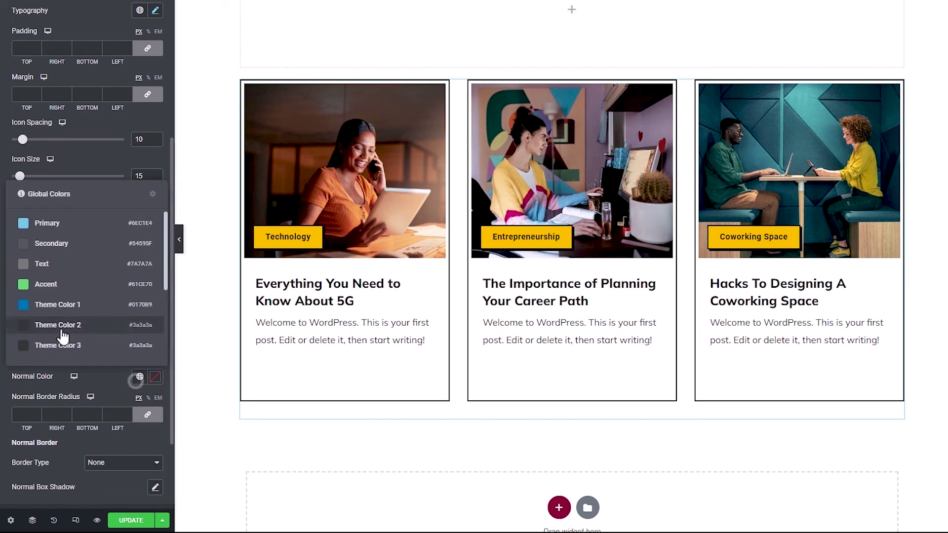
scroll(63, 336, down, 3)
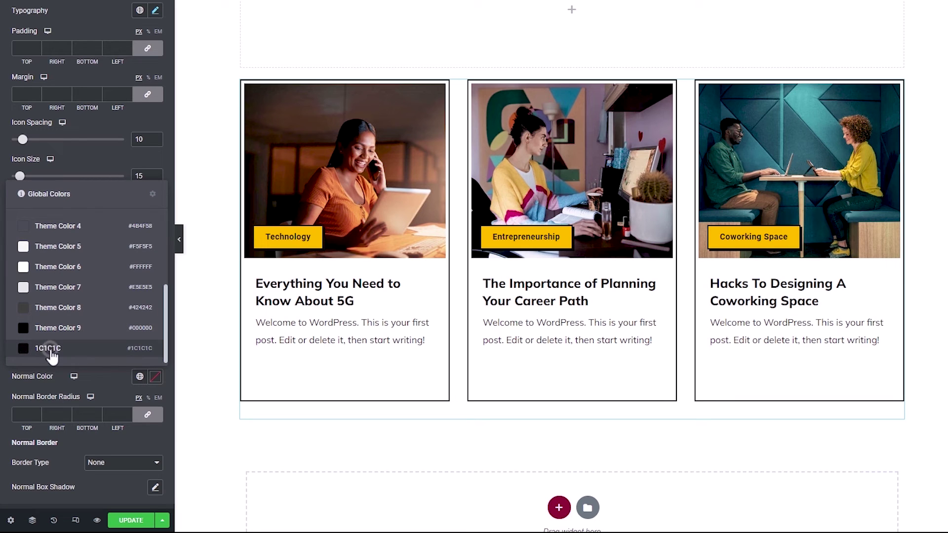
click(50, 348)
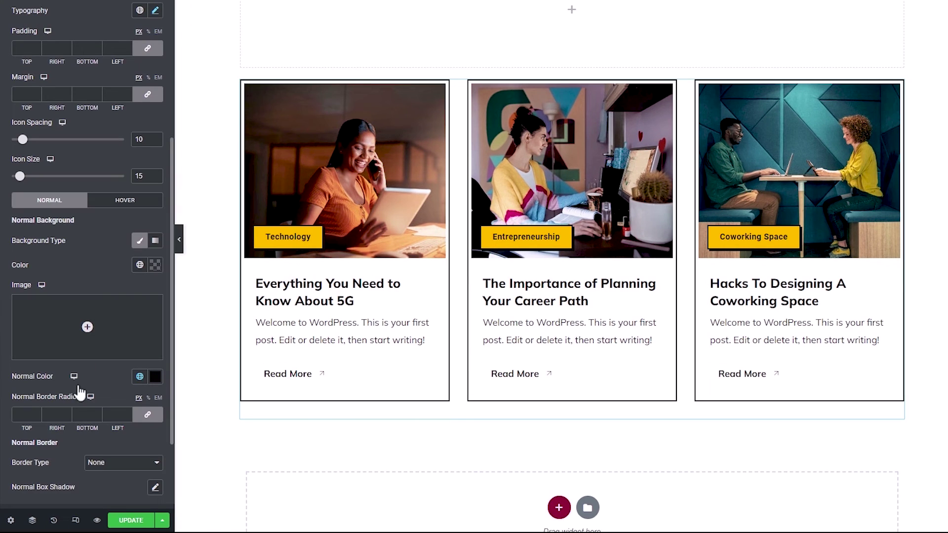
- Give the Read More buttons a solid border in global color 1C1C1C, 2 px wide at the bottom and 0 elsewhere, with 0 radius
scroll(7, 432, down, 2)
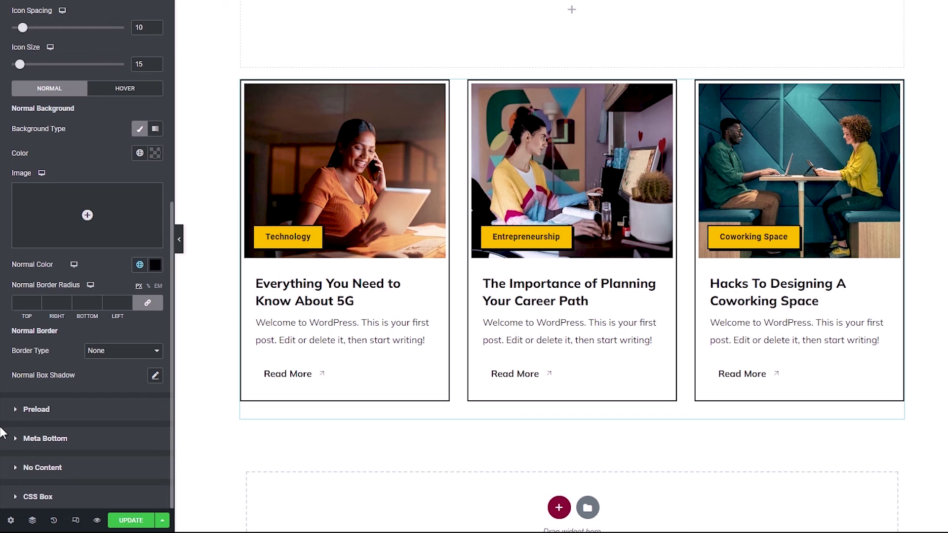
click(111, 351)
click(100, 371)
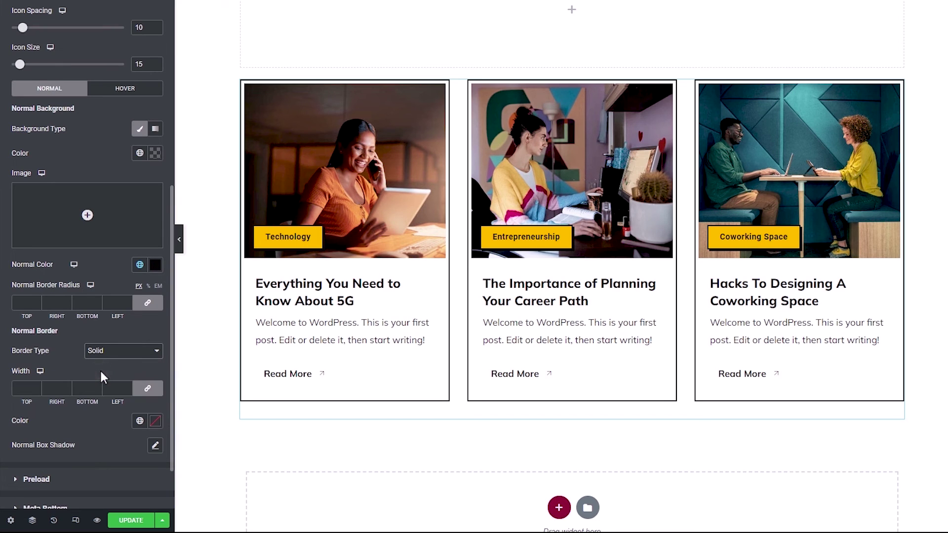
click(140, 423)
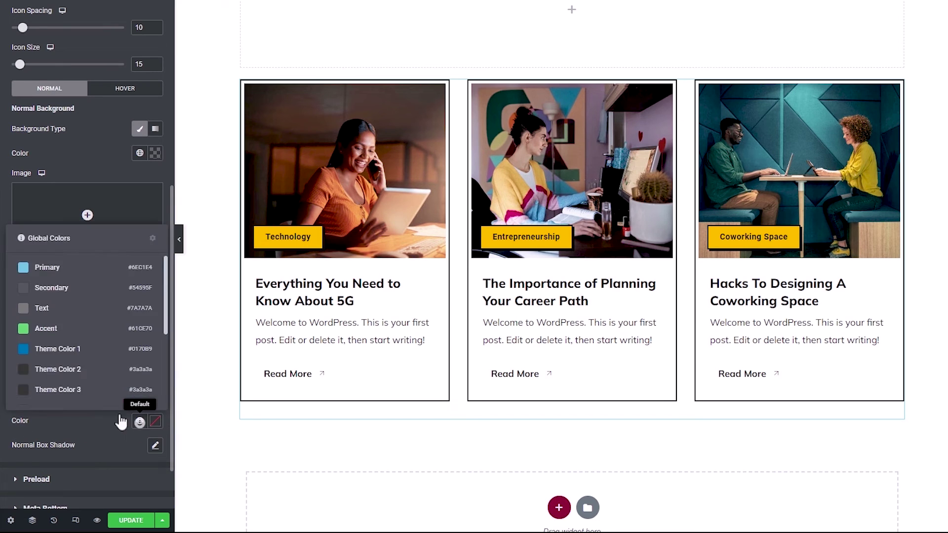
scroll(73, 358, down, 3)
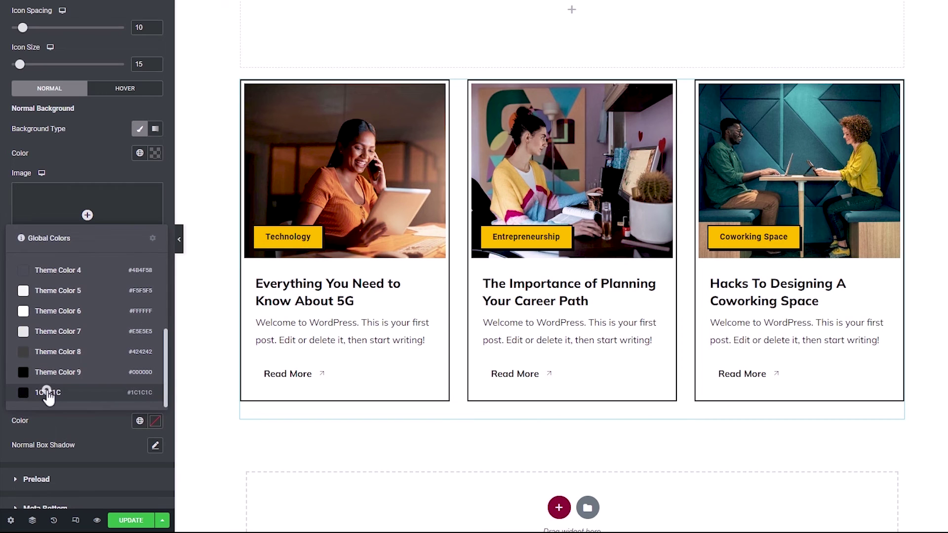
click(48, 394)
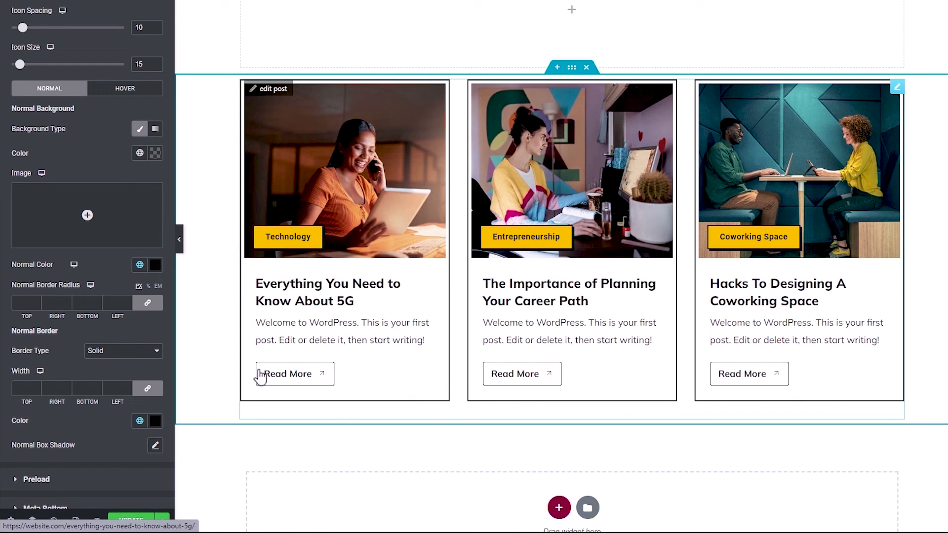
click(147, 390)
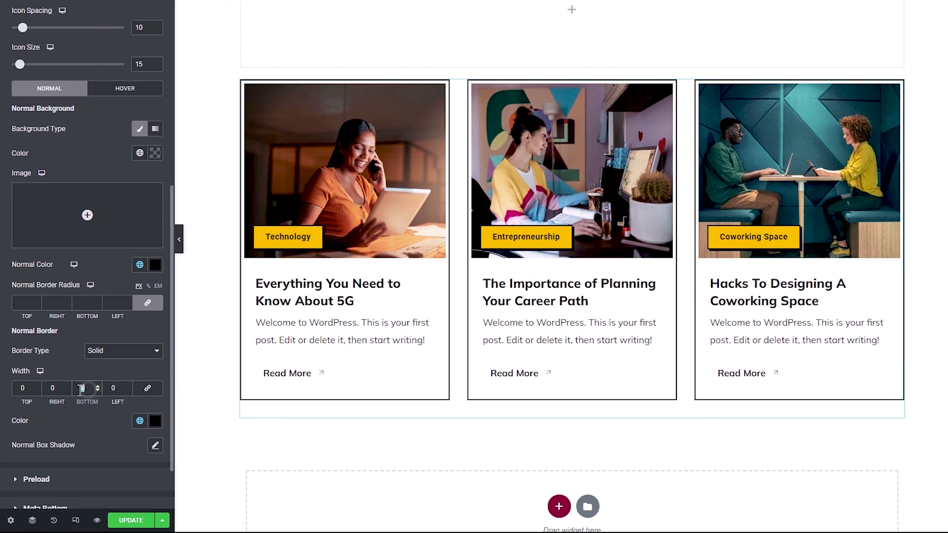
text(2)
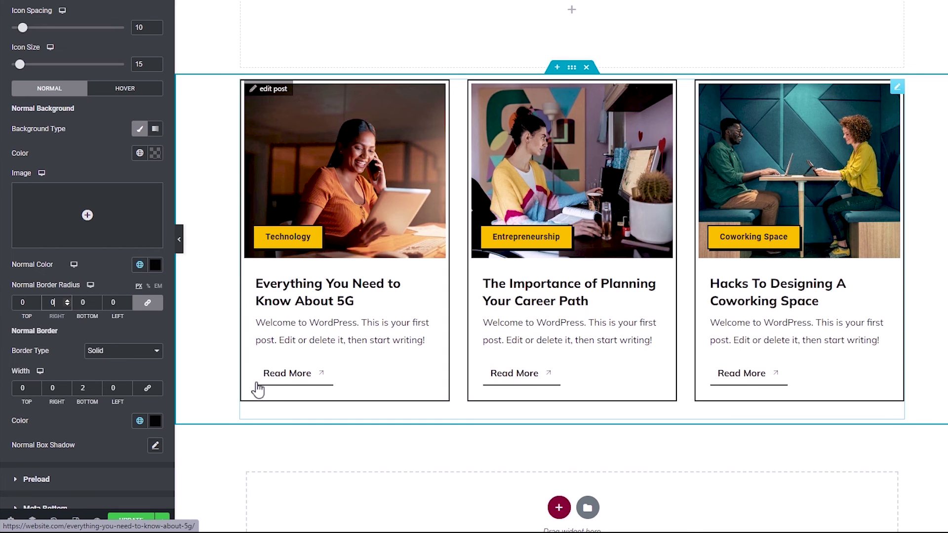
- Set the Read More buttons' padding to 0 on all sides except 10 px at the bottom, and update the page
scroll(5, 338, up, 5)
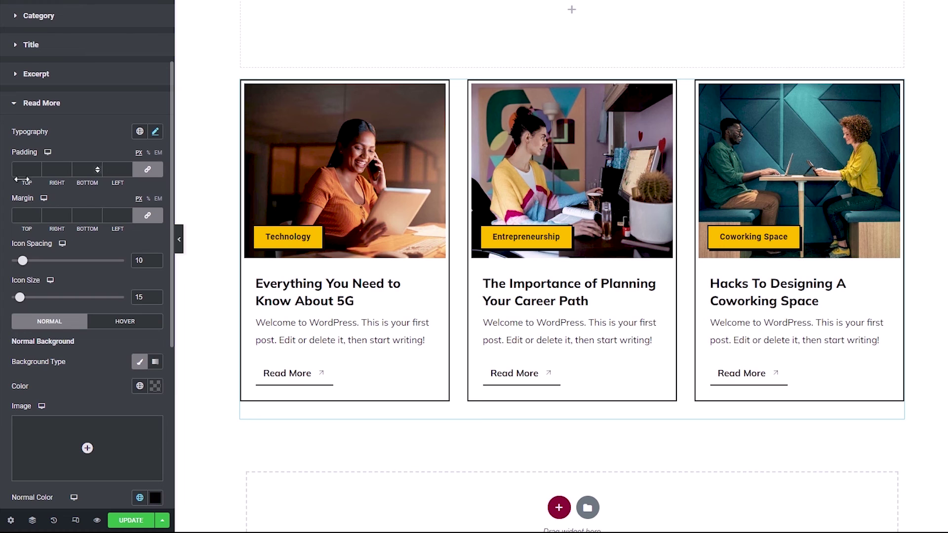
click(154, 172)
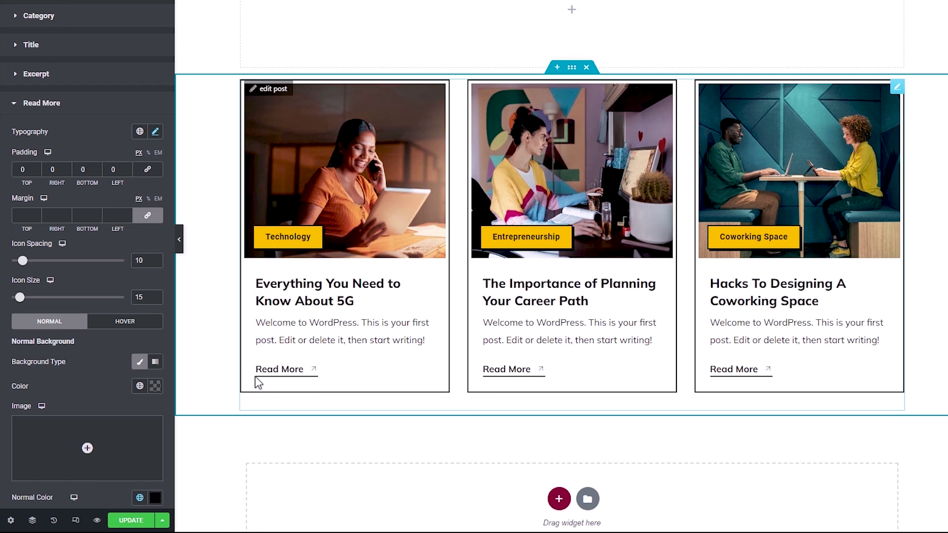
click(74, 168)
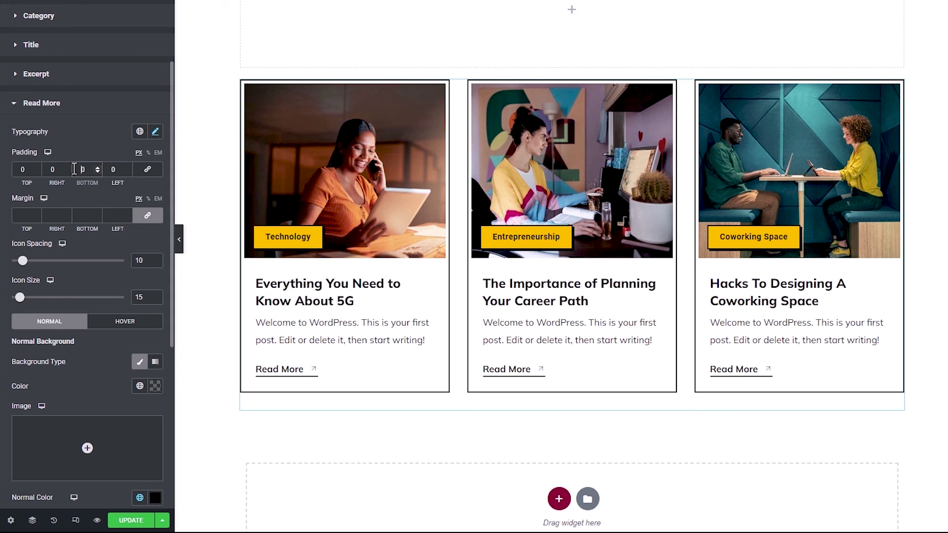
text(1)
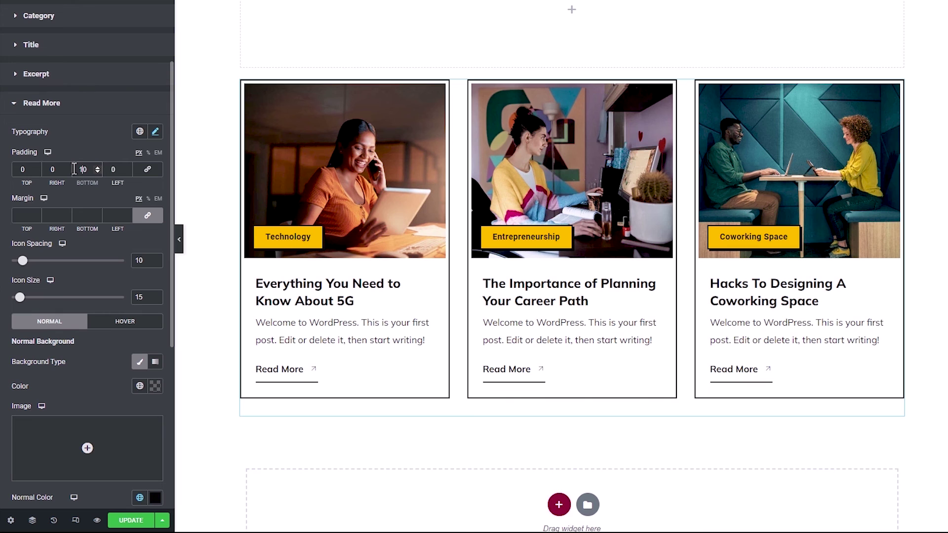
click(64, 103)
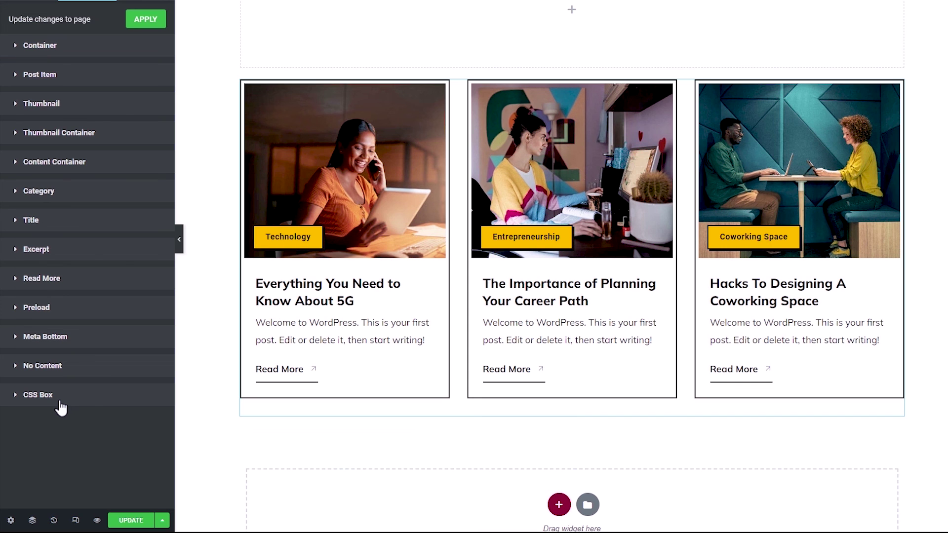
click(128, 519)
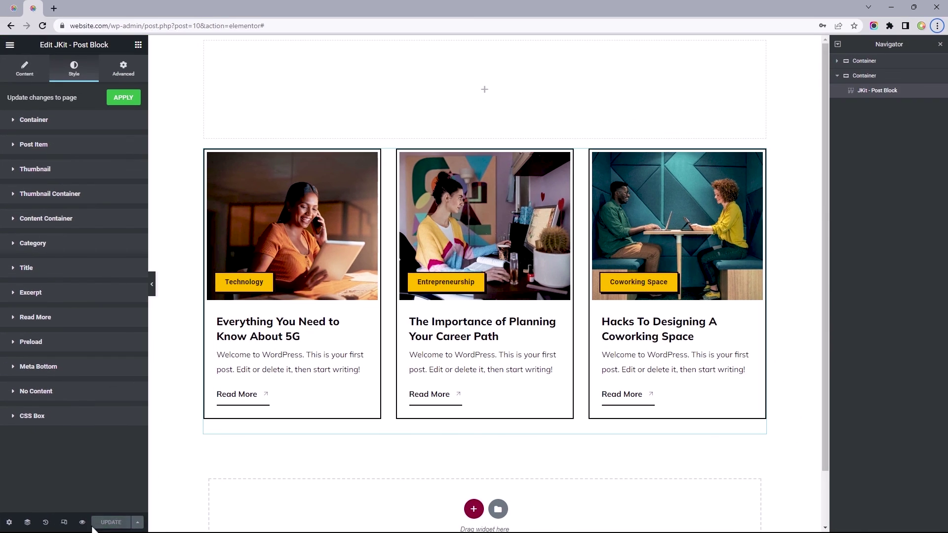
- Switch to the tablet preview and set the post block to 2 columns for that device
click(64, 522)
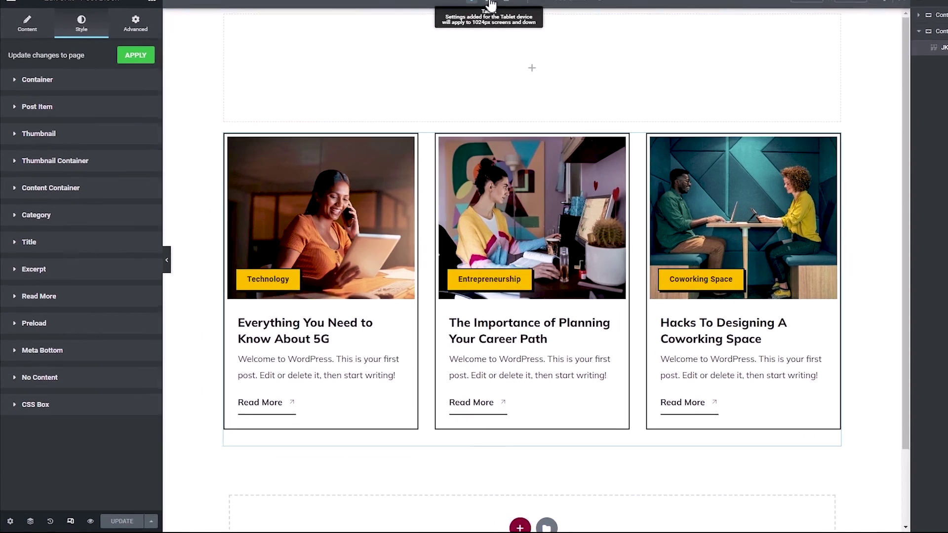
click(496, 44)
drag(772, 71, 773, 124)
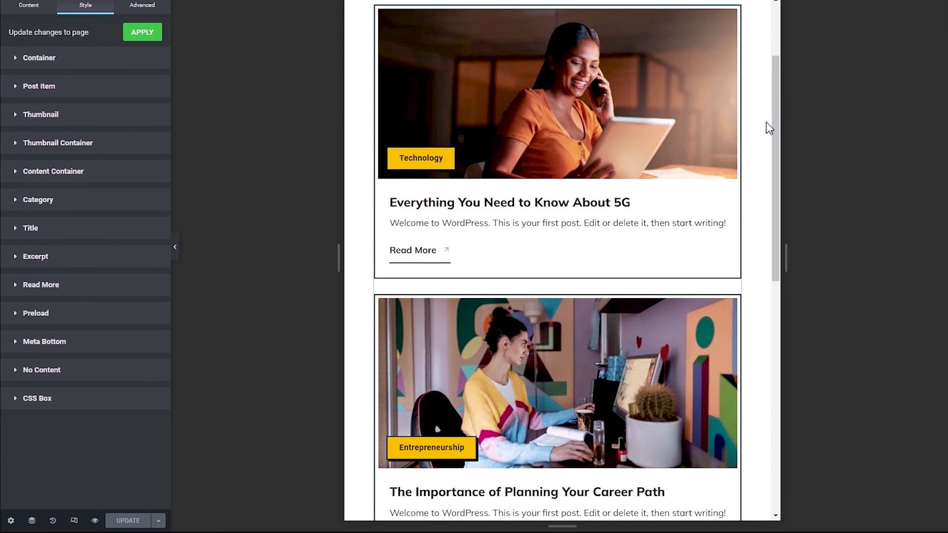
mouse_move(738, 17)
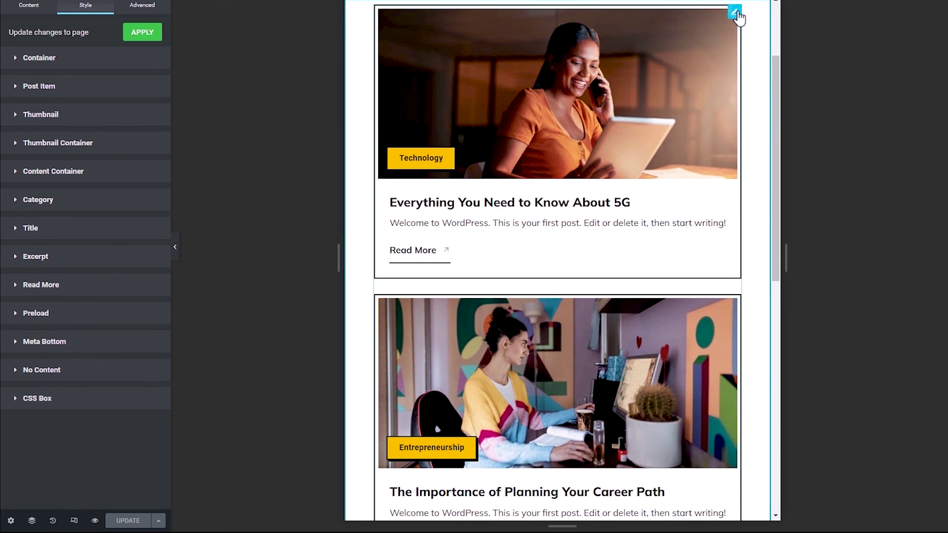
click(30, 5)
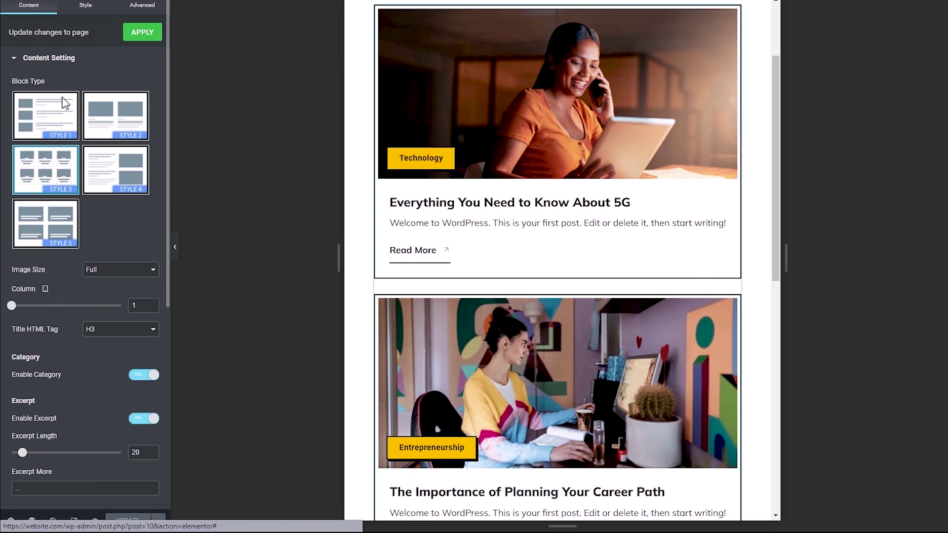
click(153, 303)
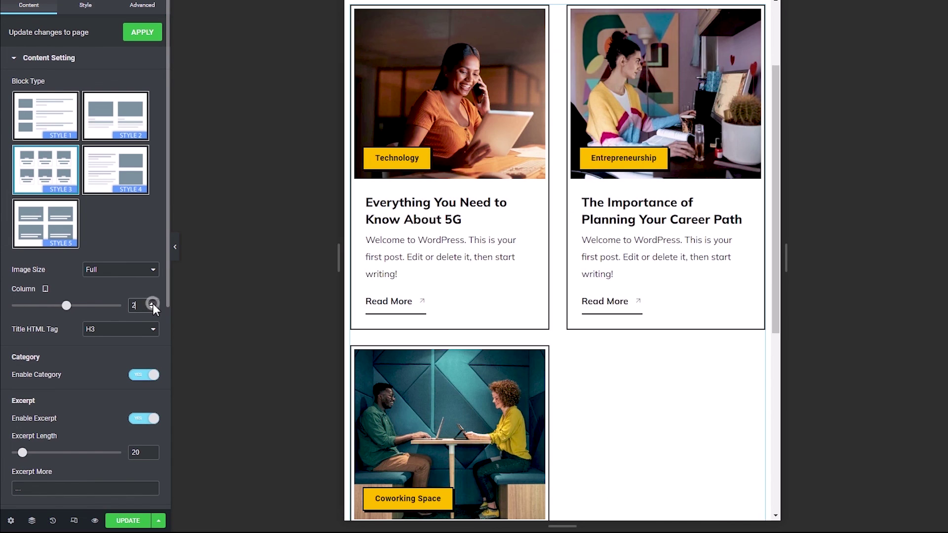
- Set the post excerpts' font size to 15 px for tablet
click(93, 6)
click(63, 501)
click(152, 284)
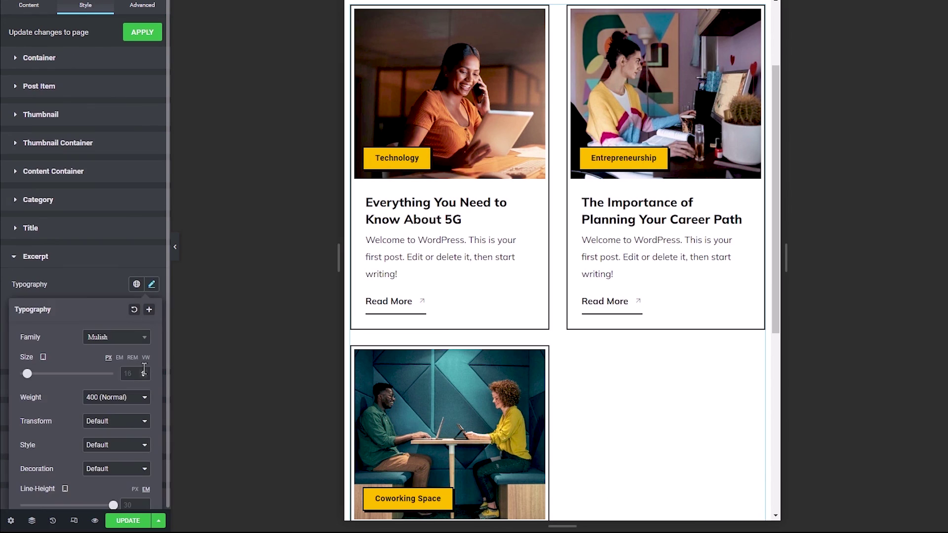
click(141, 373)
click(142, 373)
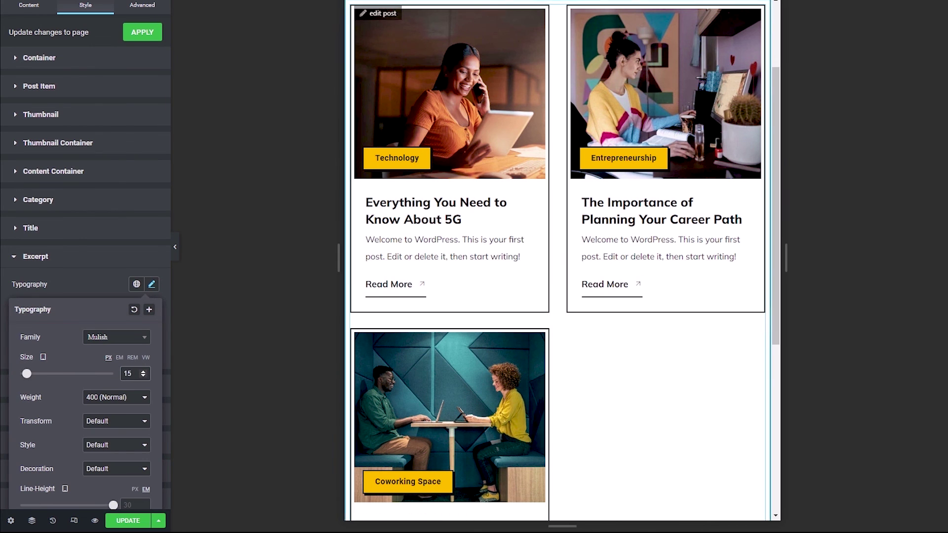
- Switch to the mobile preview and set the post block to 1 column for that device
key(ctrl+shift+m)
click(29, 4)
click(151, 308)
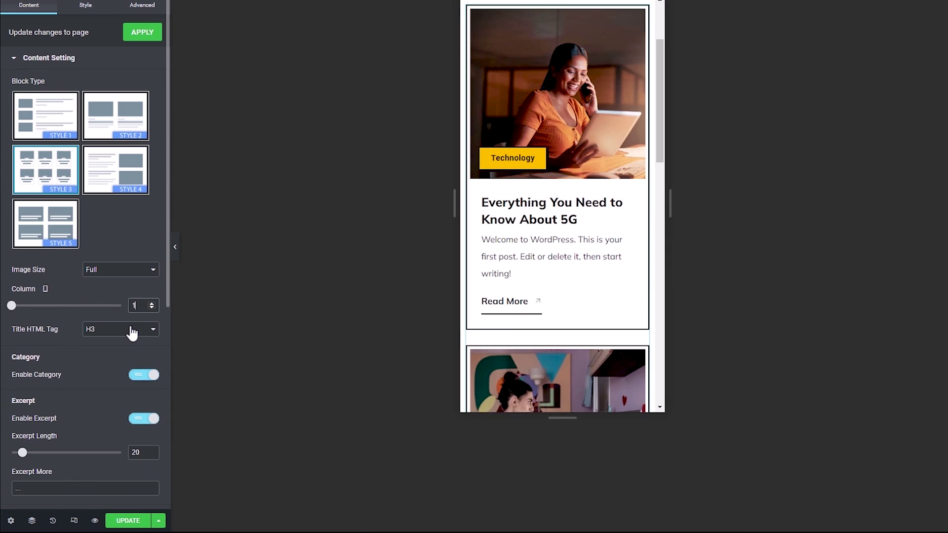
- Set the post titles' font size to 20 px for mobile
click(86, 5)
click(55, 478)
click(151, 324)
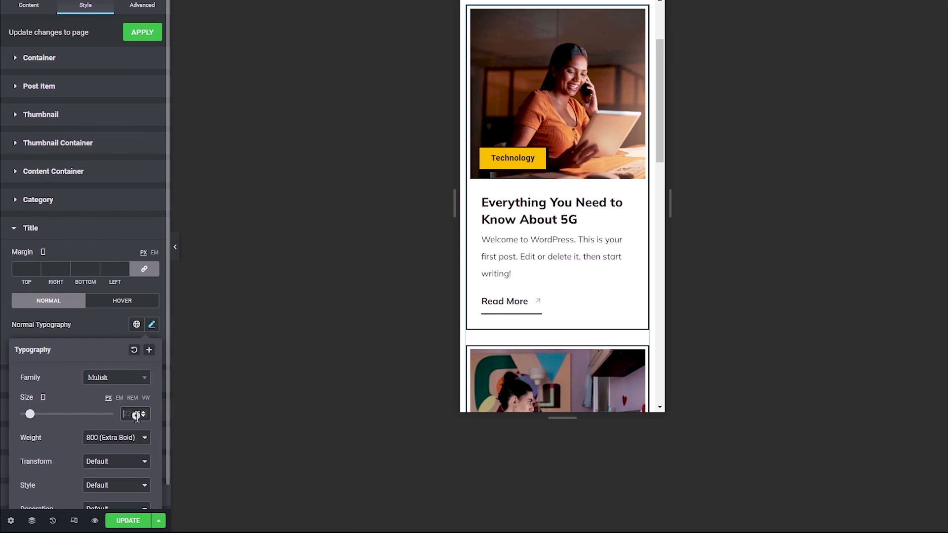
click(133, 414)
text(20)
click(31, 228)
- Reduce the post excerpts' font size for mobile, update the page and check the stacked posts in the preview
click(36, 257)
click(151, 284)
click(152, 284)
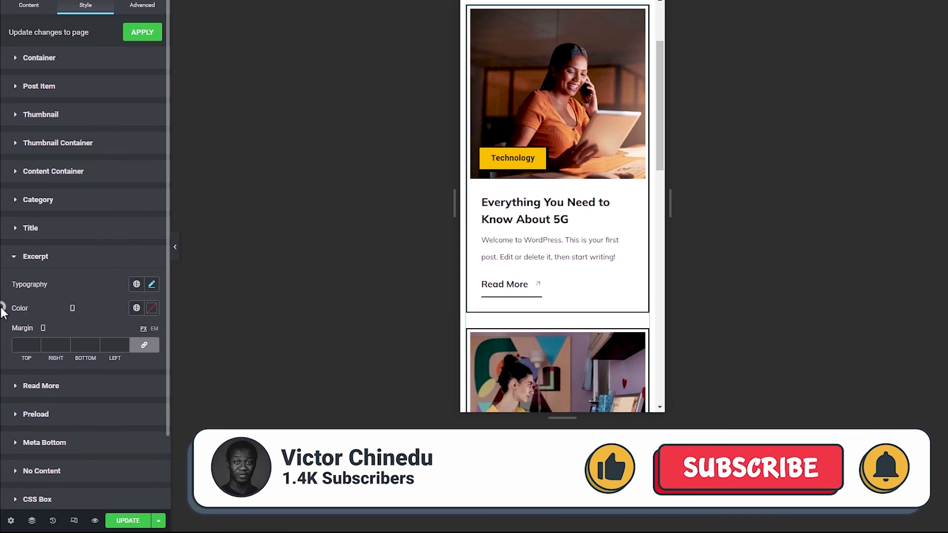
drag(661, 110, 655, 184)
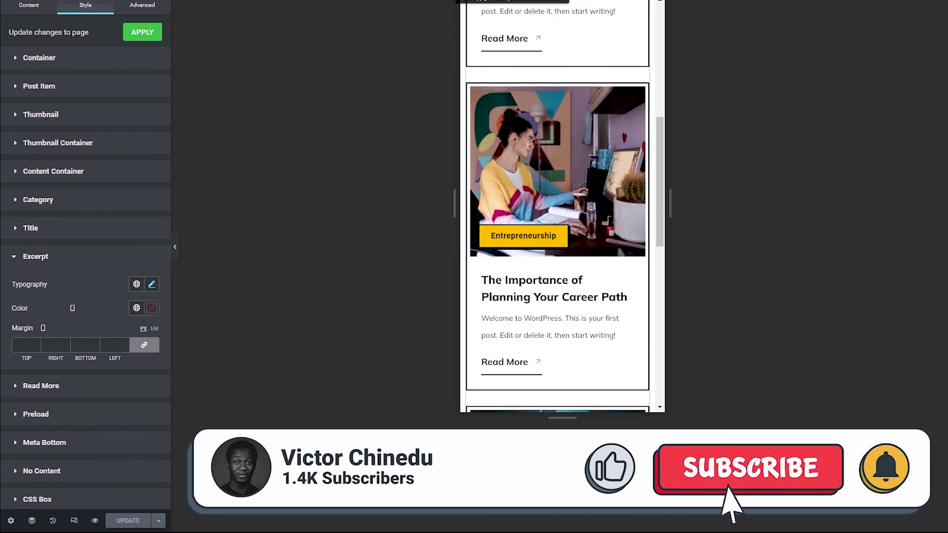